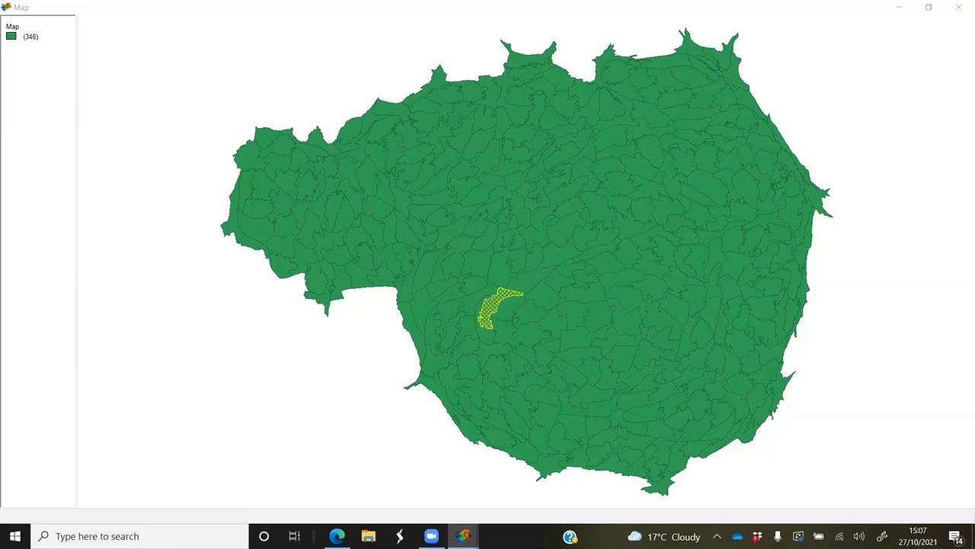
Create a histogram of the cratemay21 variable and enlarge its window over the map to inspect the bars.
{"action": "left_click", "coordinate": [463, 536]}
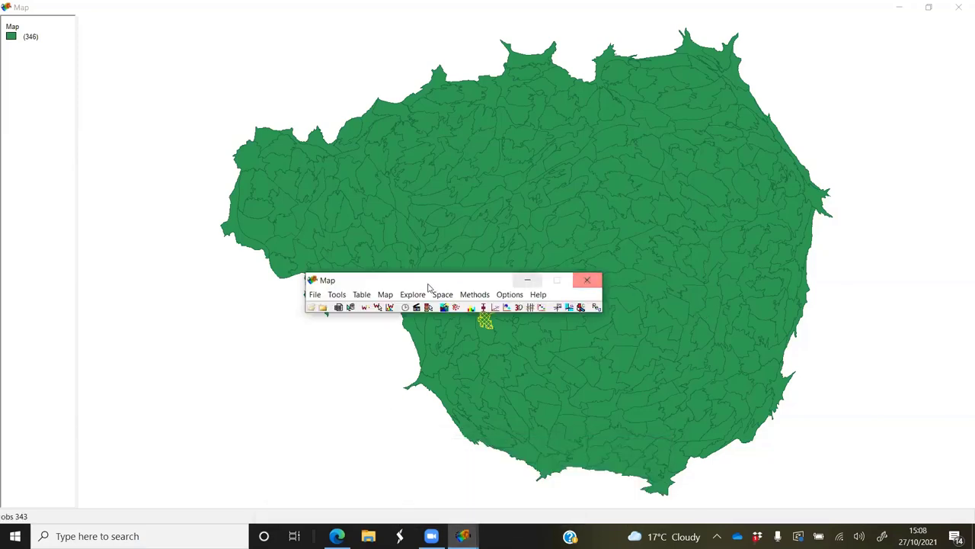
{"action": "left_click", "coordinate": [415, 295]}
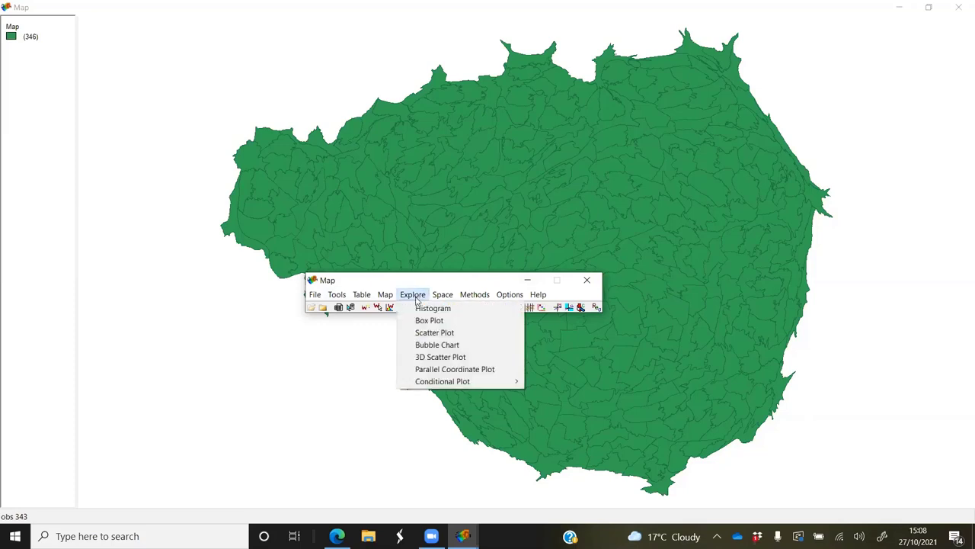
{"action": "left_click", "coordinate": [433, 308]}
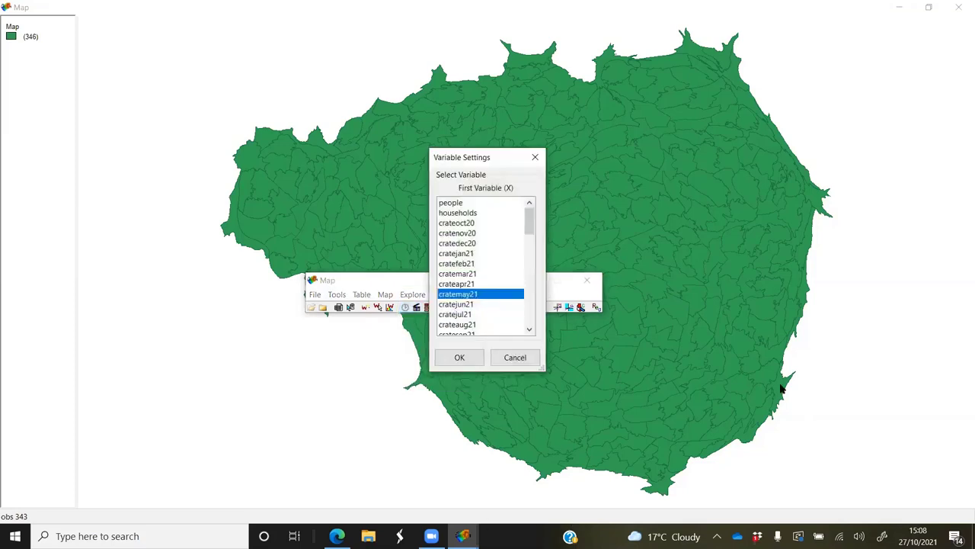
{"action": "left_click", "coordinate": [454, 358]}
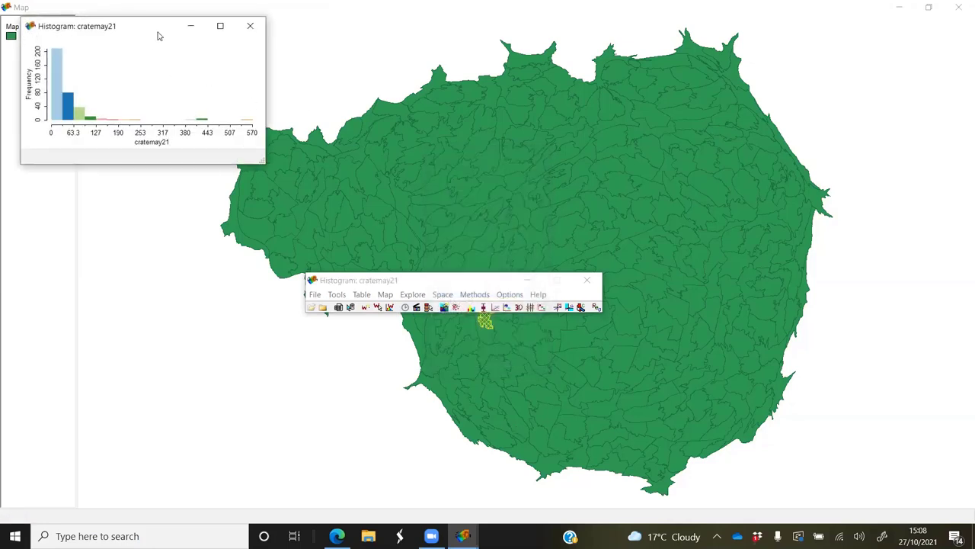
{"action": "left_click_drag", "start_coordinate": [158, 33], "coordinate": [328, 81]}
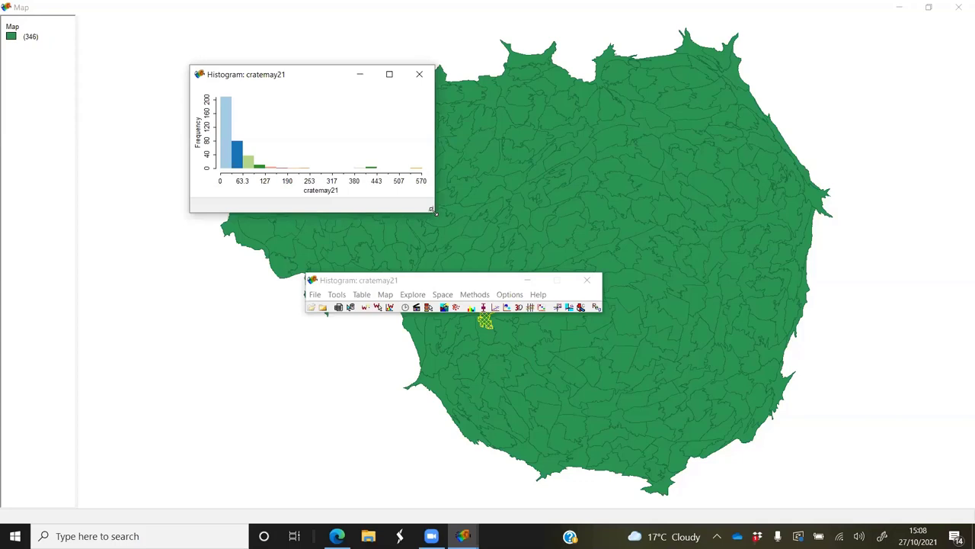
{"action": "left_click_drag", "start_coordinate": [435, 213], "coordinate": [649, 376]}
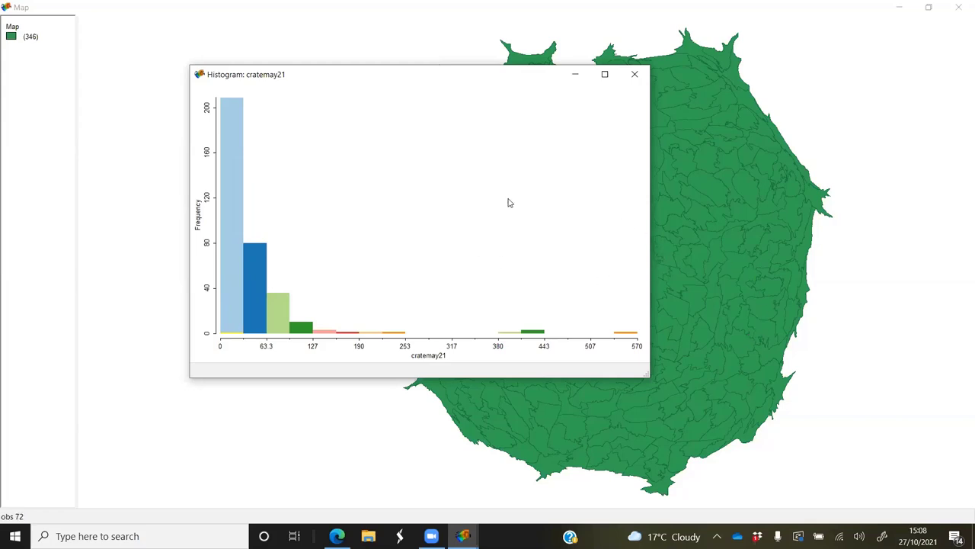
{"action": "mouse_move", "coordinate": [234, 112]}
{"action": "mouse_move", "coordinate": [235, 332]}
Close the cratemay21 histogram and the map window.
{"action": "left_click", "coordinate": [636, 74]}
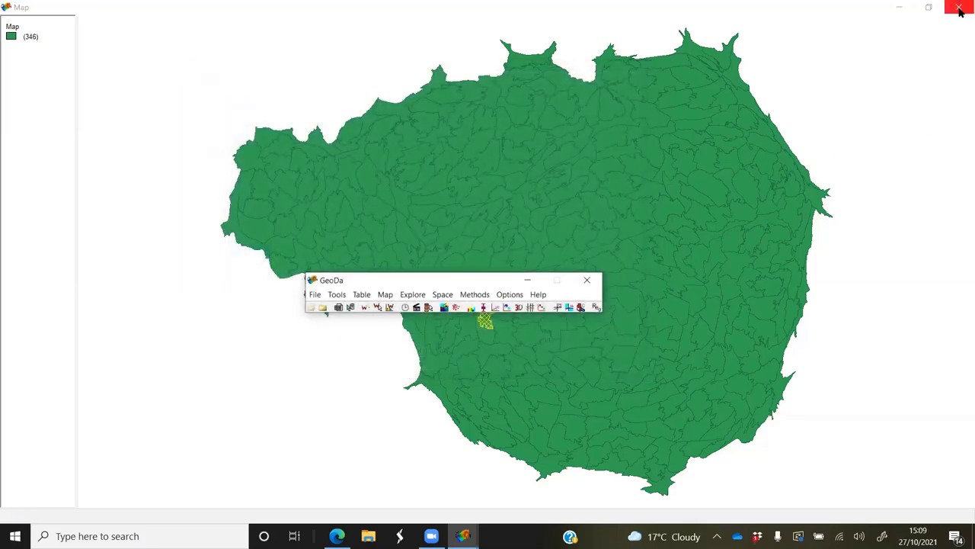
{"action": "left_click", "coordinate": [960, 9]}
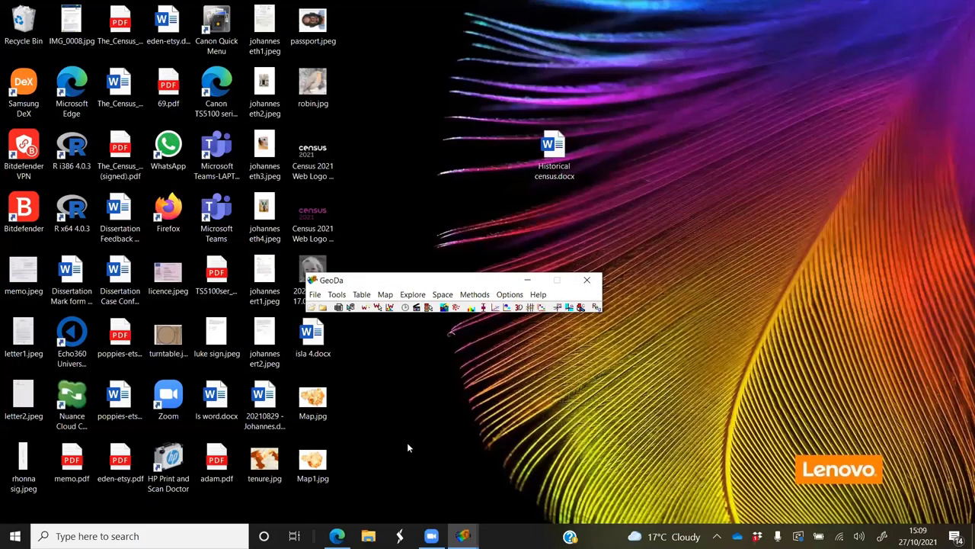
{"action": "left_click", "coordinate": [408, 448]}
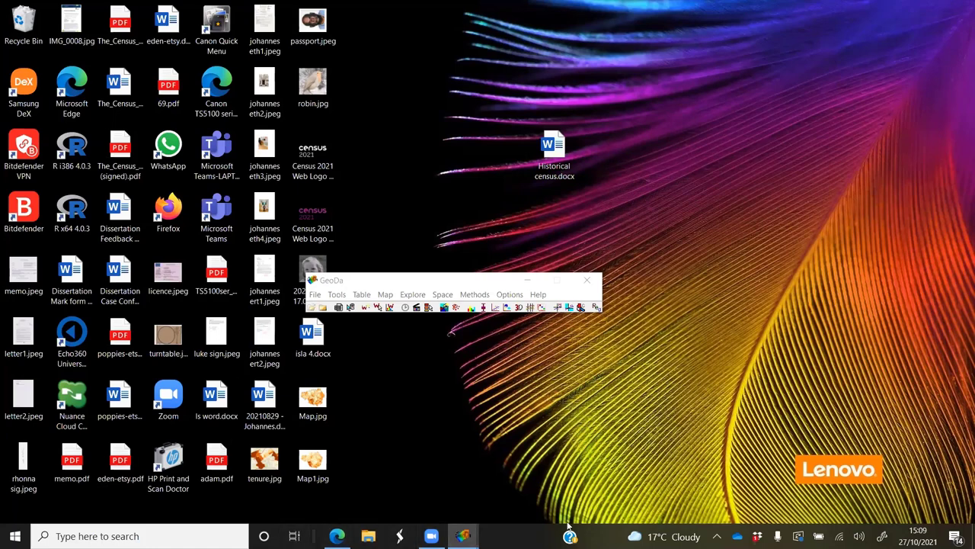
Examine the distribution of cratemay21 in an enlarged box plot, and close the plot.
{"action": "left_click", "coordinate": [423, 298]}
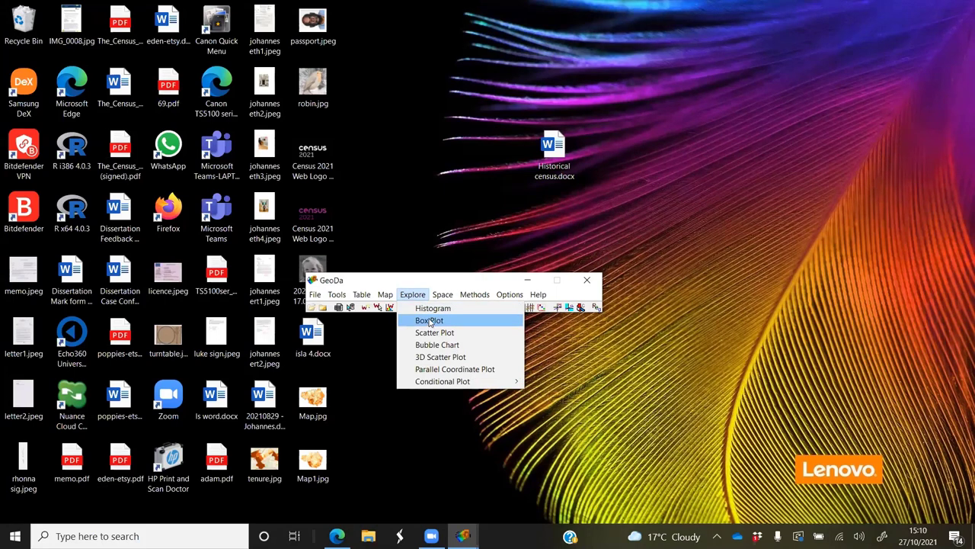
{"action": "left_click", "coordinate": [429, 321]}
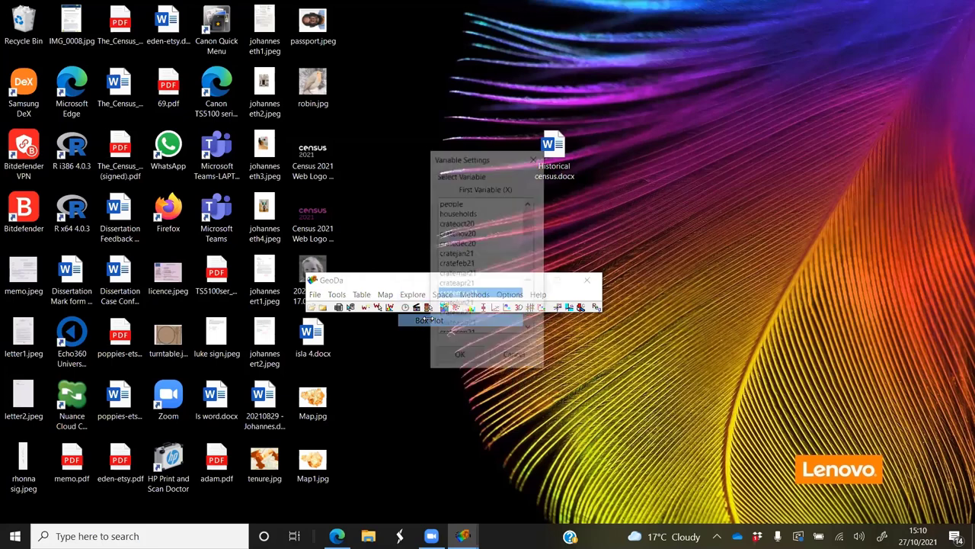
{"action": "left_click", "coordinate": [457, 357]}
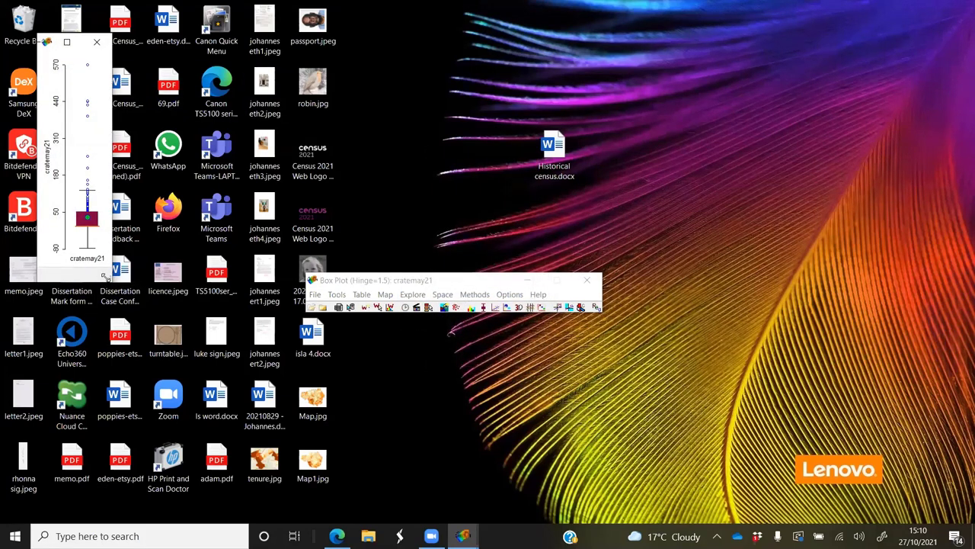
{"action": "left_click_drag", "start_coordinate": [104, 276], "coordinate": [258, 461]}
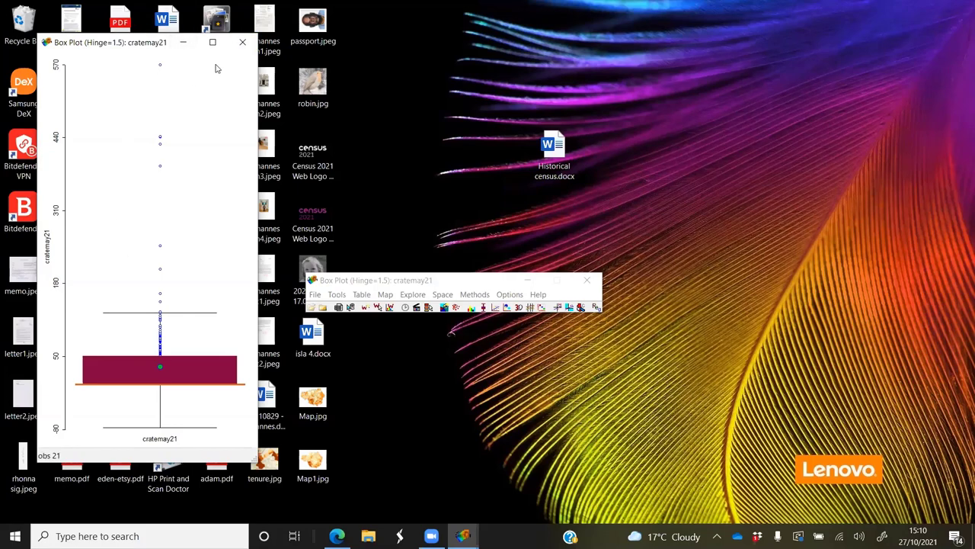
{"action": "left_click", "coordinate": [242, 42]}
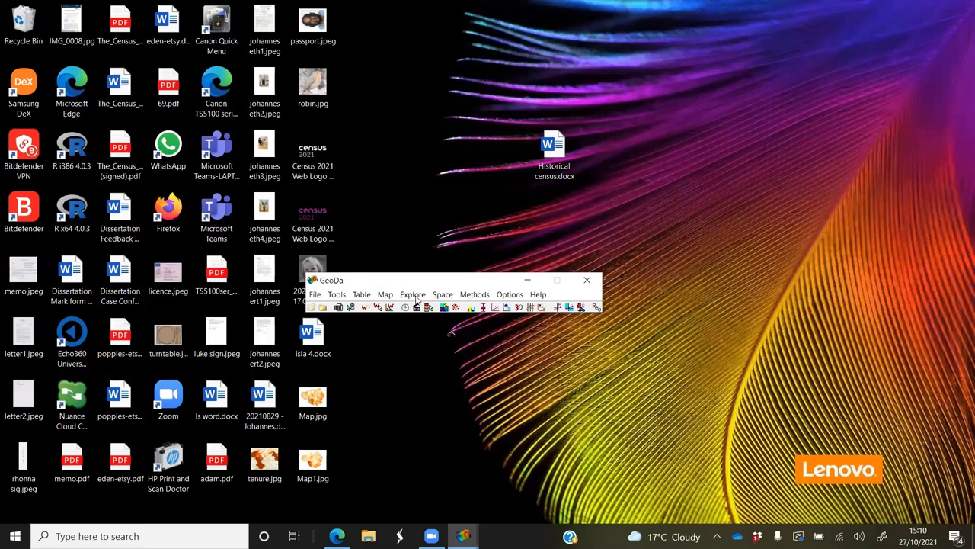
Create a scatter plot with cratemay21 as the independent variable and prstu as the dependent variable.
{"action": "left_click", "coordinate": [413, 296]}
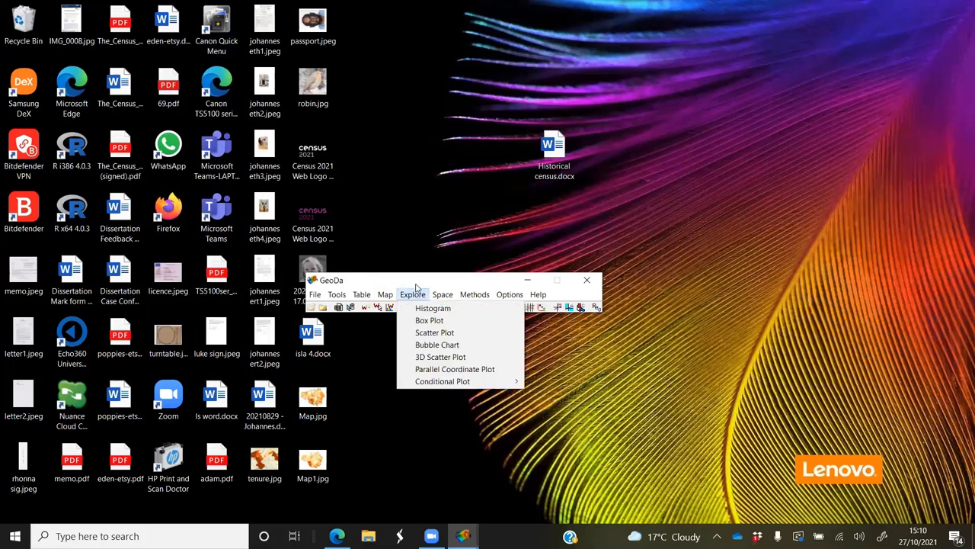
{"action": "left_click", "coordinate": [431, 333]}
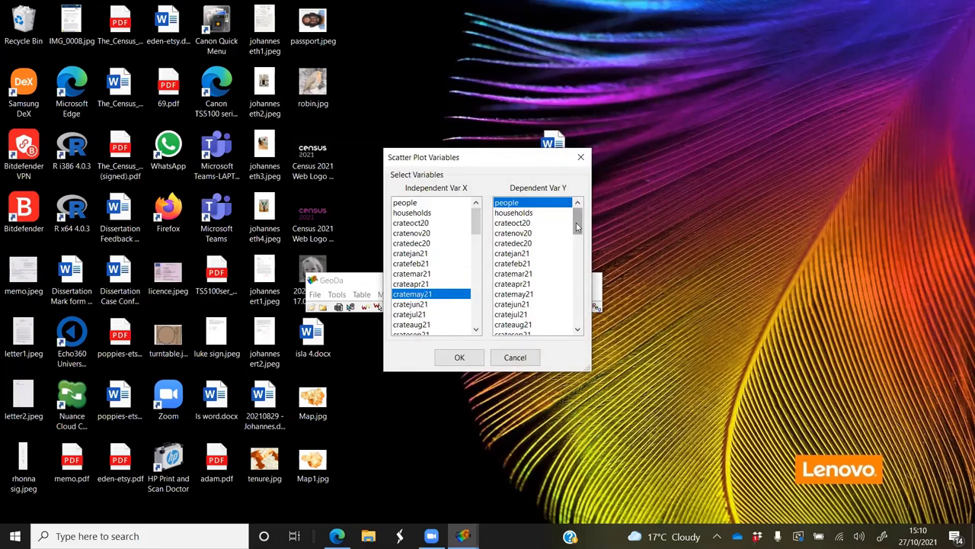
{"action": "left_click_drag", "start_coordinate": [578, 220], "coordinate": [573, 276]}
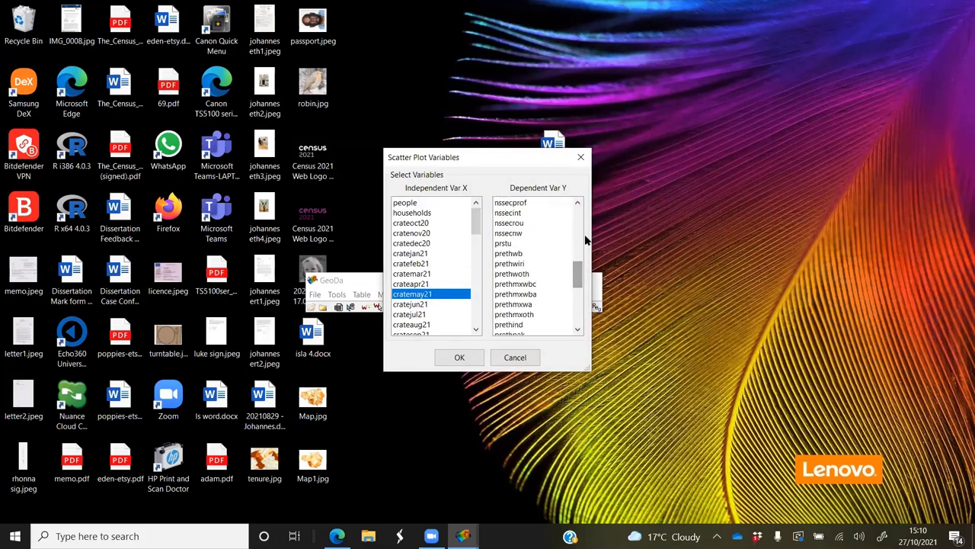
{"action": "left_click", "coordinate": [502, 244]}
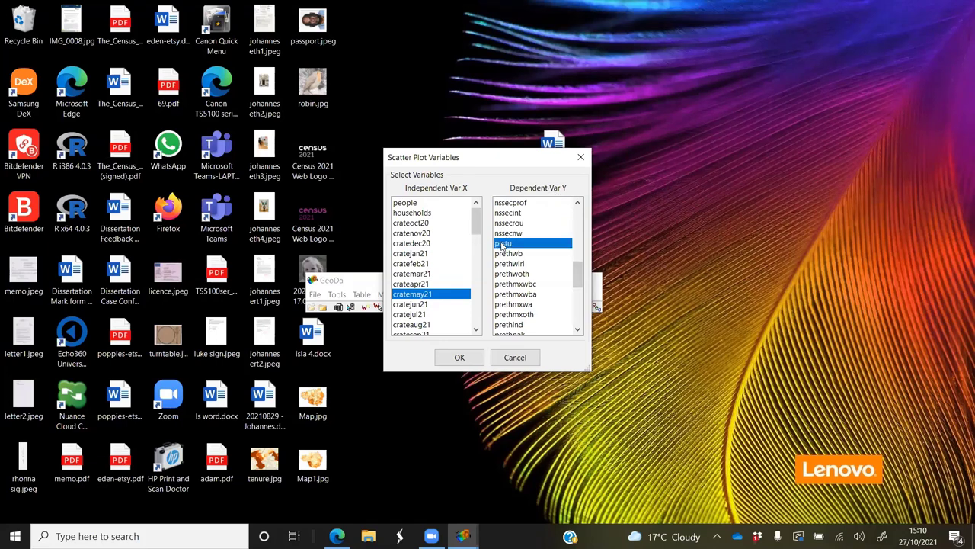
{"action": "left_click", "coordinate": [462, 358]}
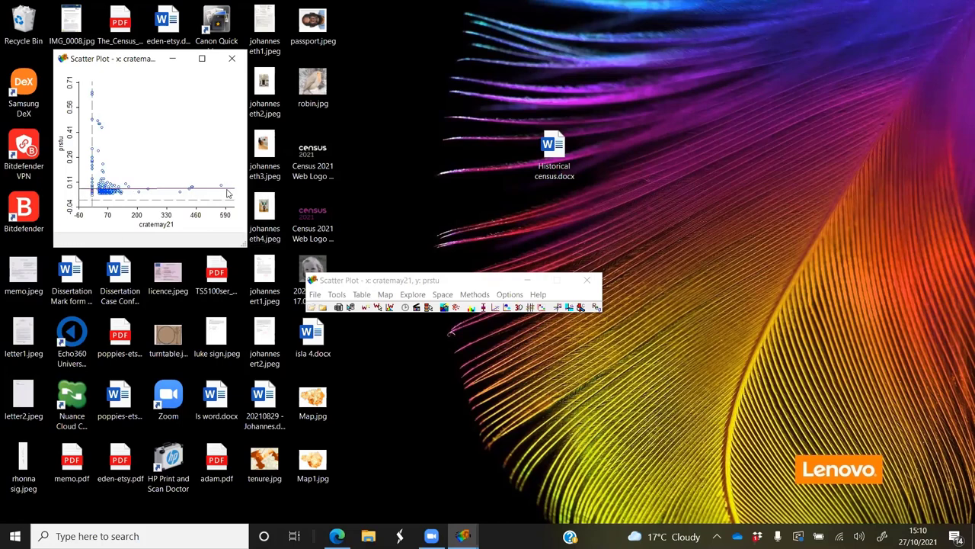
Create a second scatter plot with crateoct20 as the independent variable and prstu as the dependent variable.
{"action": "left_click", "coordinate": [412, 295]}
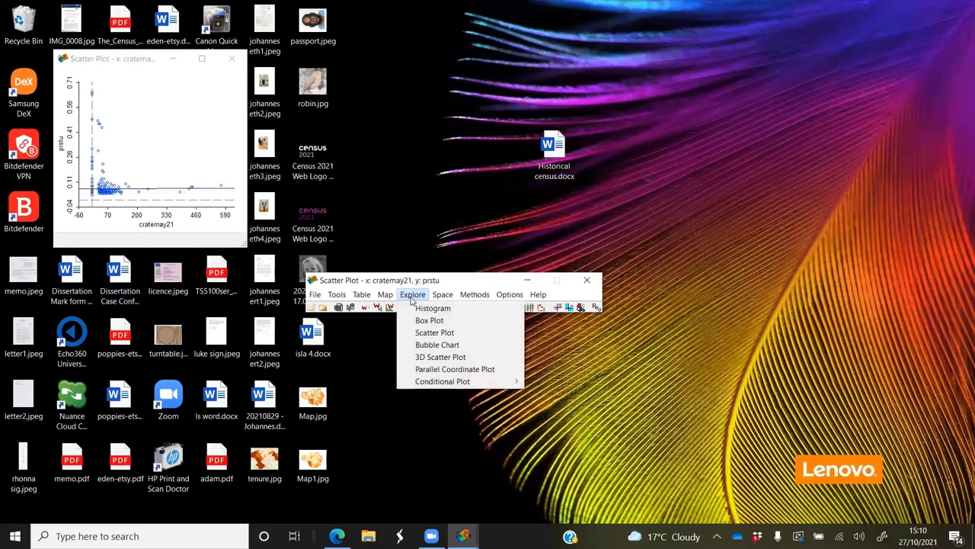
{"action": "left_click", "coordinate": [431, 333]}
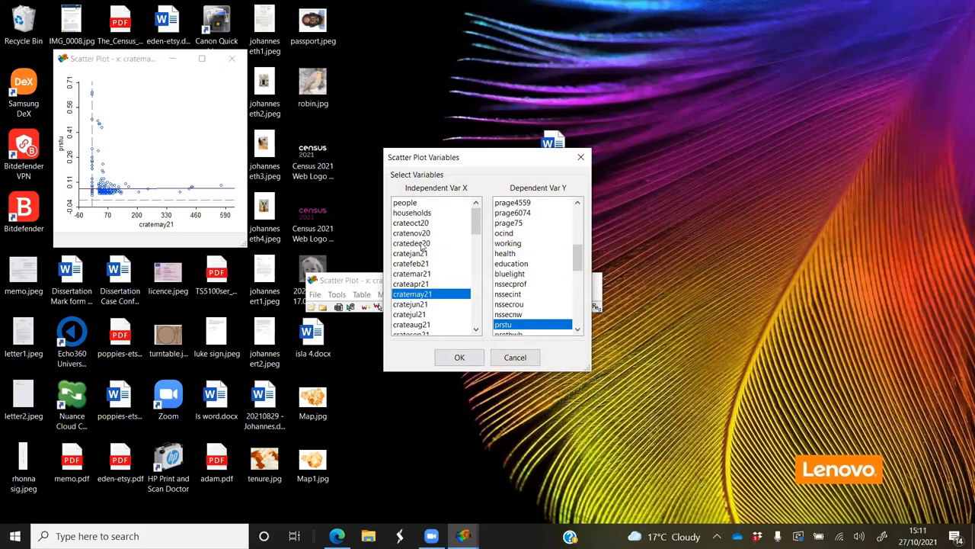
{"action": "left_click", "coordinate": [415, 224]}
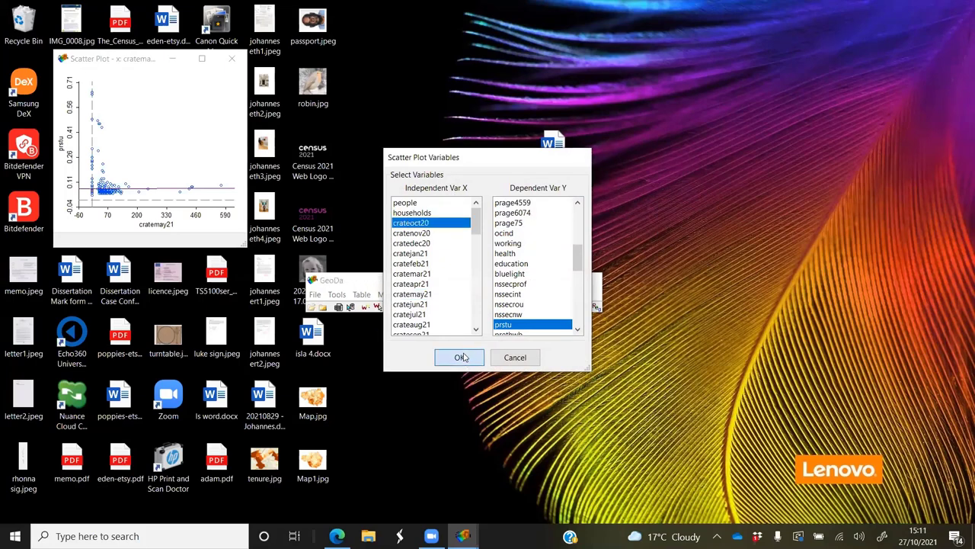
{"action": "left_click", "coordinate": [461, 357]}
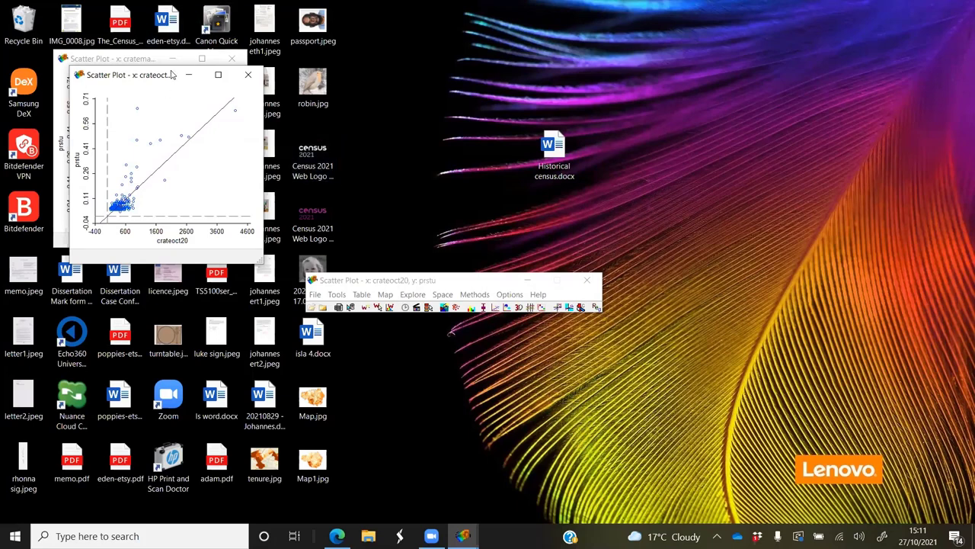
Place the crateoct20 scatter plot beside the cratemay21 one and enlarge both plots for comparison.
{"action": "left_click_drag", "start_coordinate": [174, 75], "coordinate": [512, 56]}
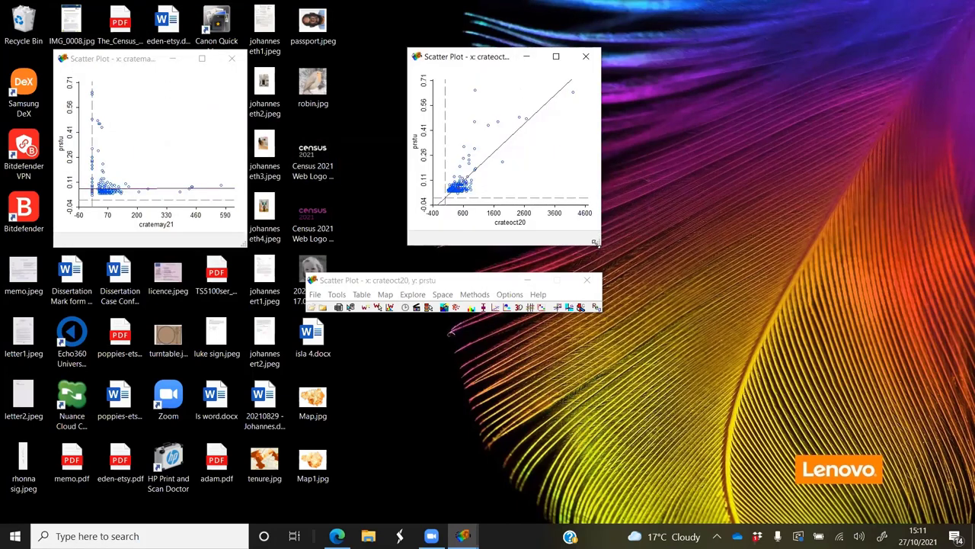
{"action": "left_click_drag", "start_coordinate": [703, 361], "coordinate": [704, 361]}
{"action": "left_click", "coordinate": [232, 206]}
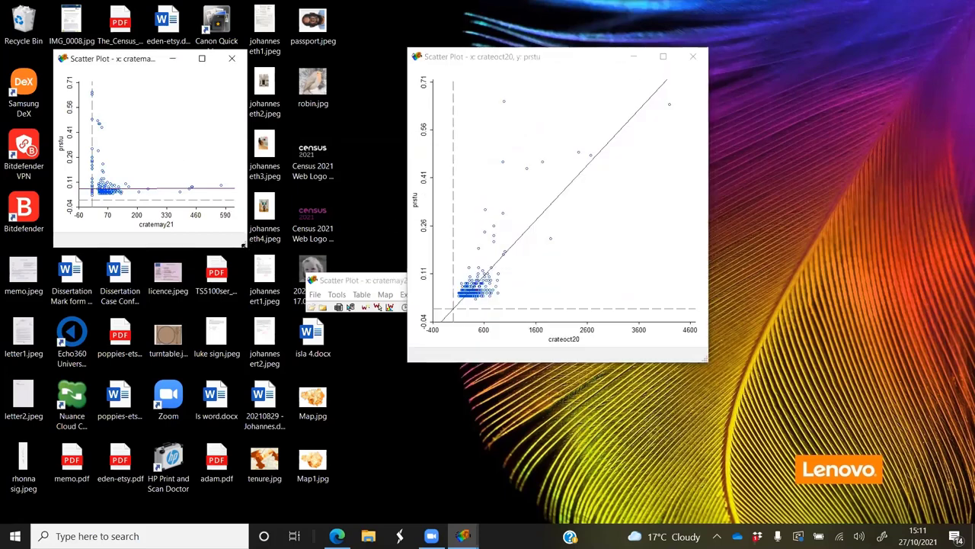
{"action": "left_click_drag", "start_coordinate": [244, 246], "coordinate": [351, 372]}
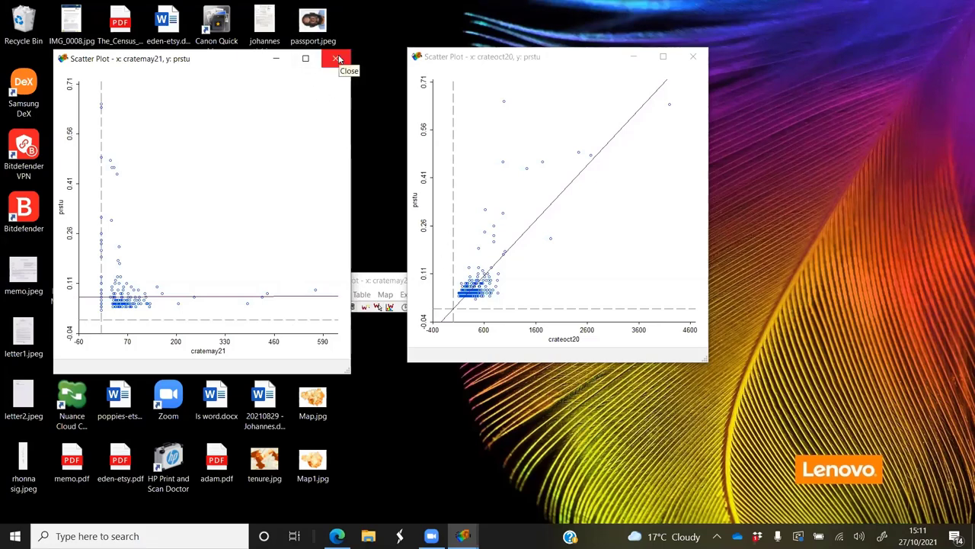
Close both the crateoct20 and the cratemay21 scatter plots.
{"action": "left_click", "coordinate": [351, 445]}
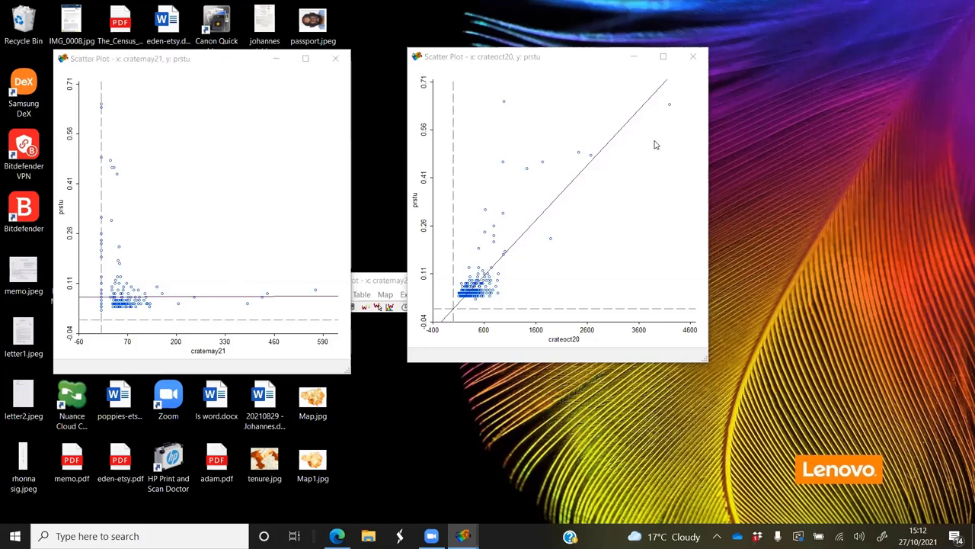
{"action": "left_click", "coordinate": [692, 57]}
{"action": "left_click", "coordinate": [336, 59]}
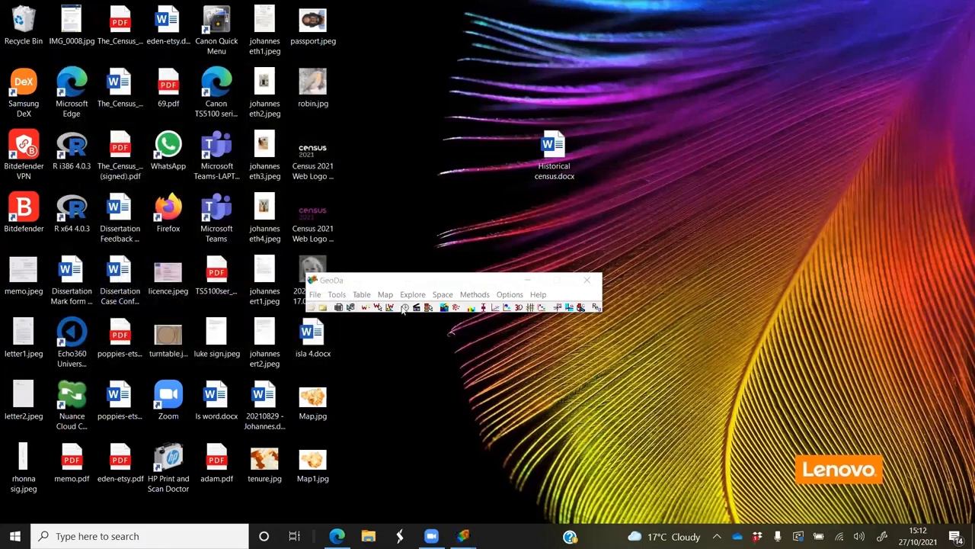
Start creating a spatial weights file and add POLY_ID as its new ID variable.
{"action": "left_click", "coordinate": [413, 295]}
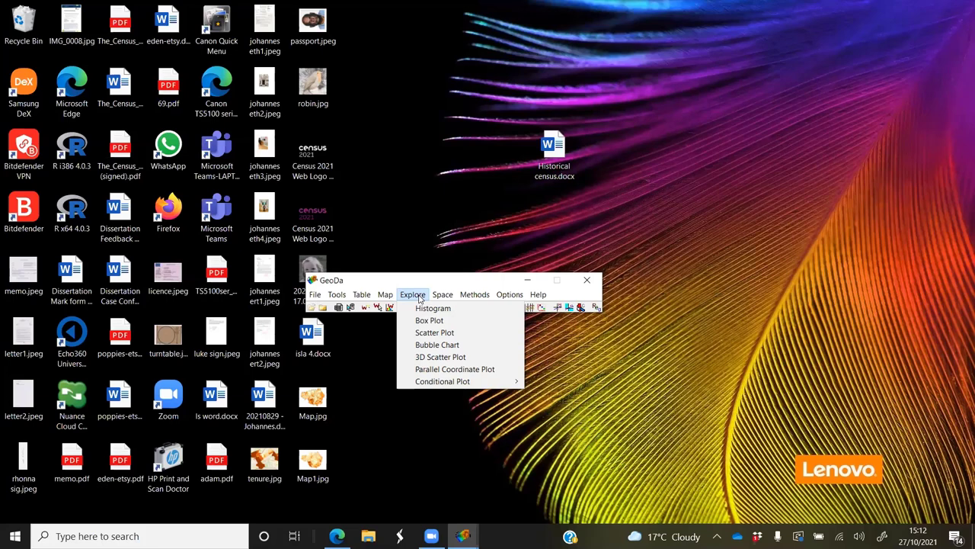
{"action": "mouse_move", "coordinate": [340, 297]}
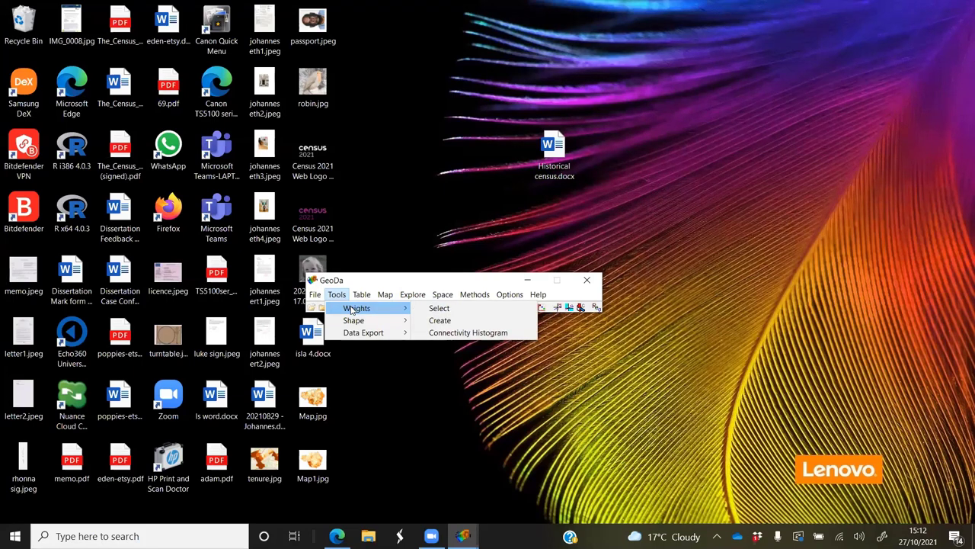
{"action": "left_click", "coordinate": [441, 320]}
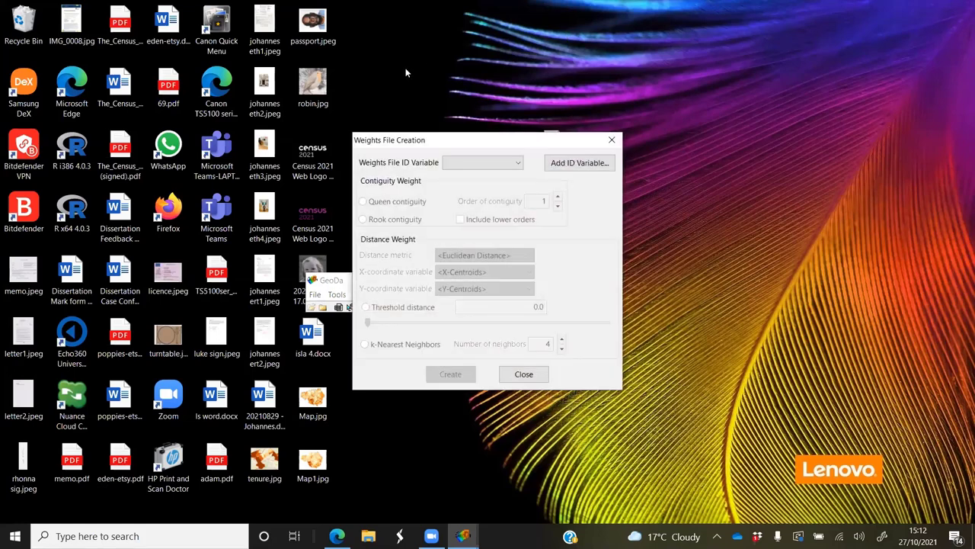
{"action": "left_click", "coordinate": [585, 163]}
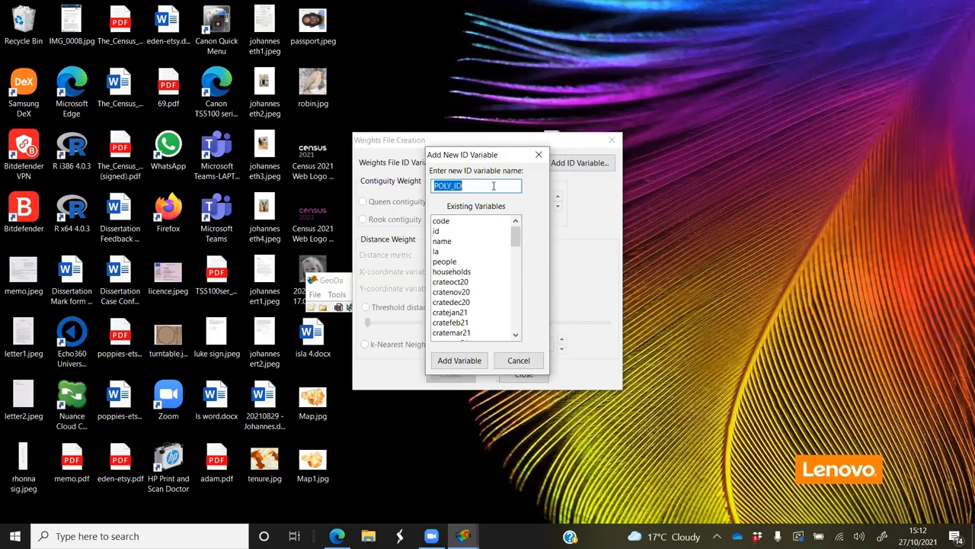
{"action": "left_click", "coordinate": [465, 362]}
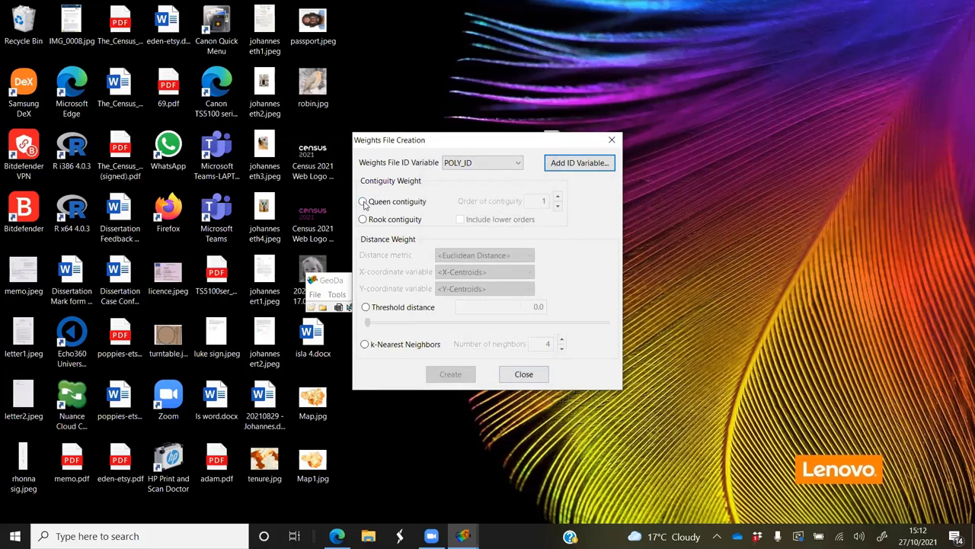
Create first-order queen contiguity weights and save them as gm_msoa_2011_ctgm.gal in the Boundaries folder, replacing the existing file.
{"action": "left_click", "coordinate": [364, 202]}
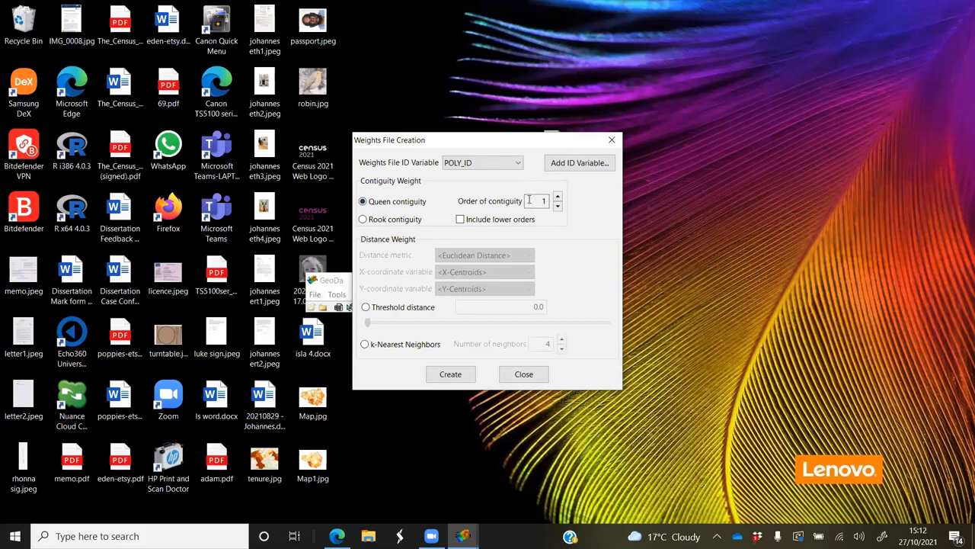
{"action": "left_click", "coordinate": [451, 374]}
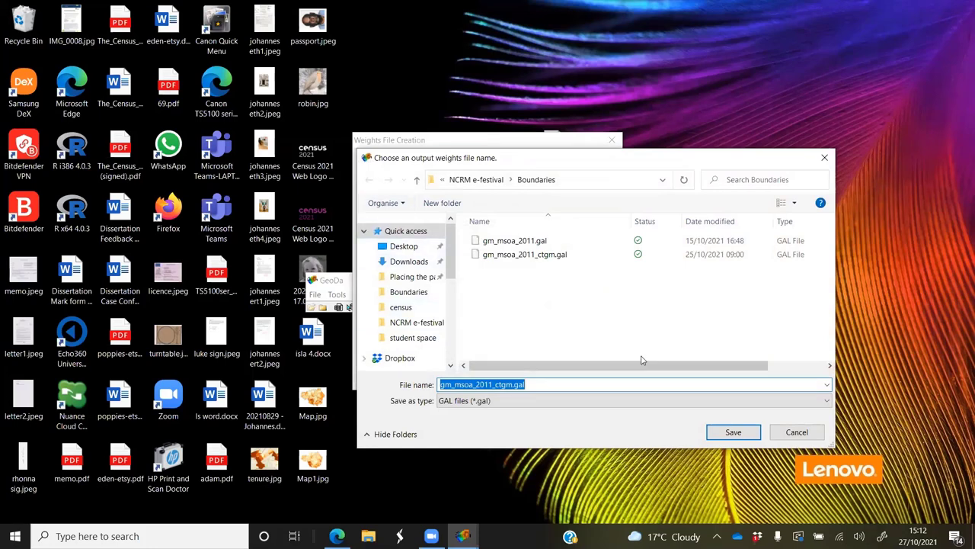
{"action": "left_click", "coordinate": [733, 433]}
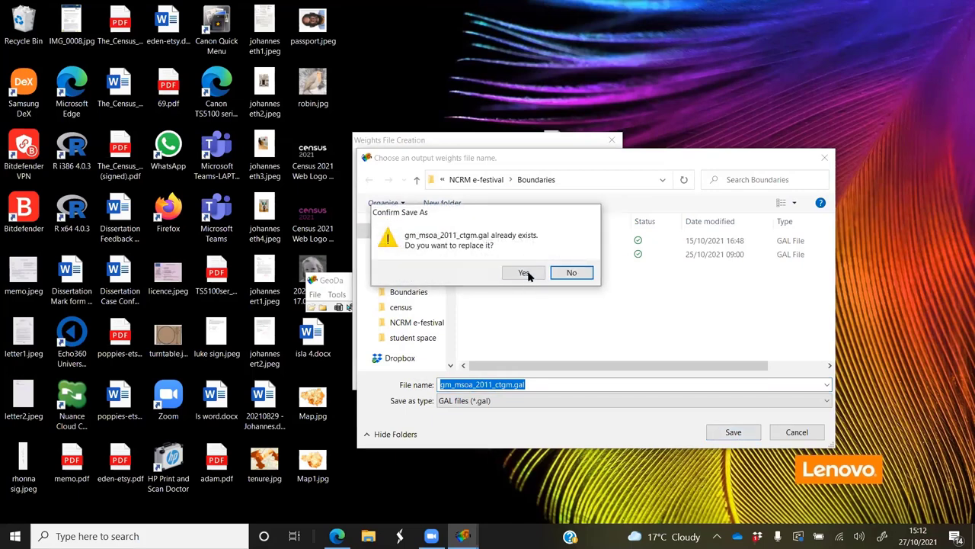
{"action": "left_click", "coordinate": [523, 272]}
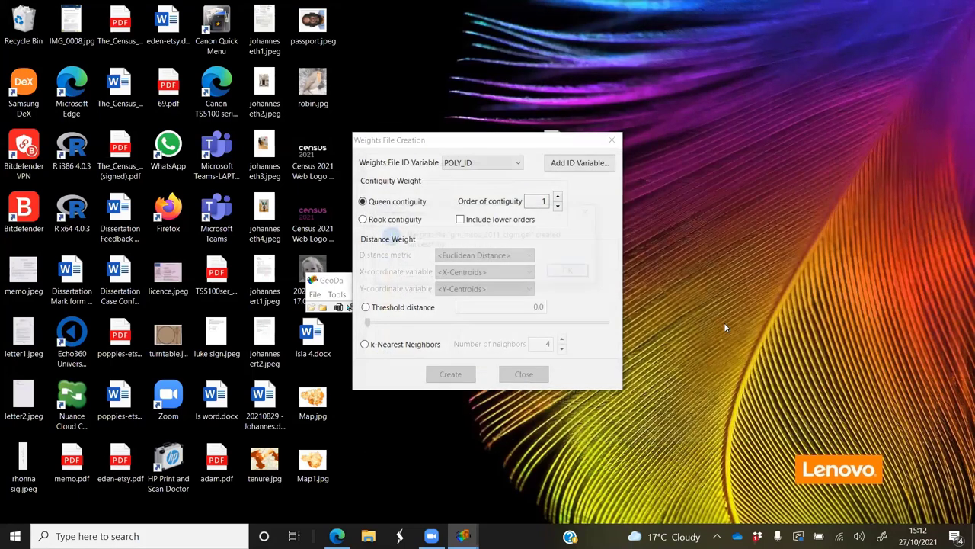
{"action": "left_click", "coordinate": [571, 272]}
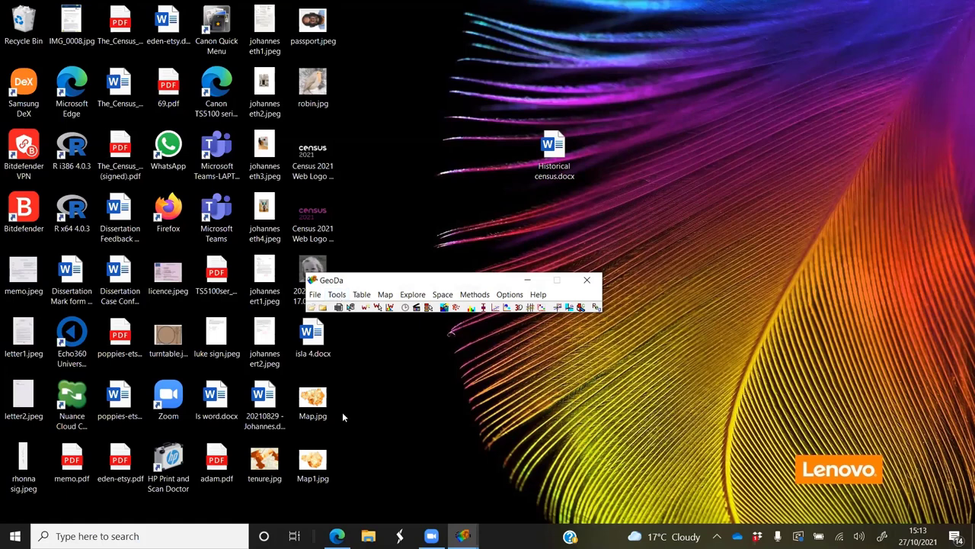
{"action": "left_click", "coordinate": [350, 451]}
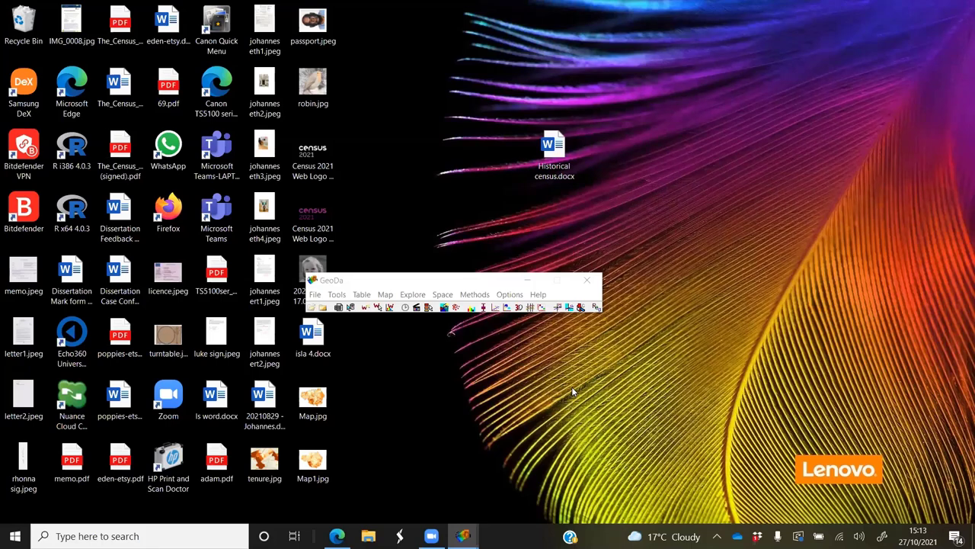
{"action": "left_click", "coordinate": [342, 300]}
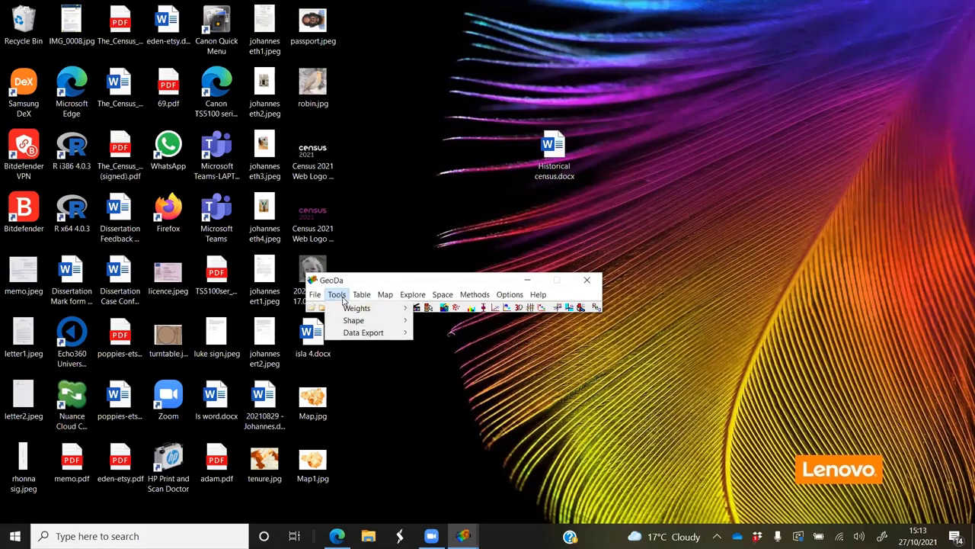
{"action": "left_click", "coordinate": [343, 299]}
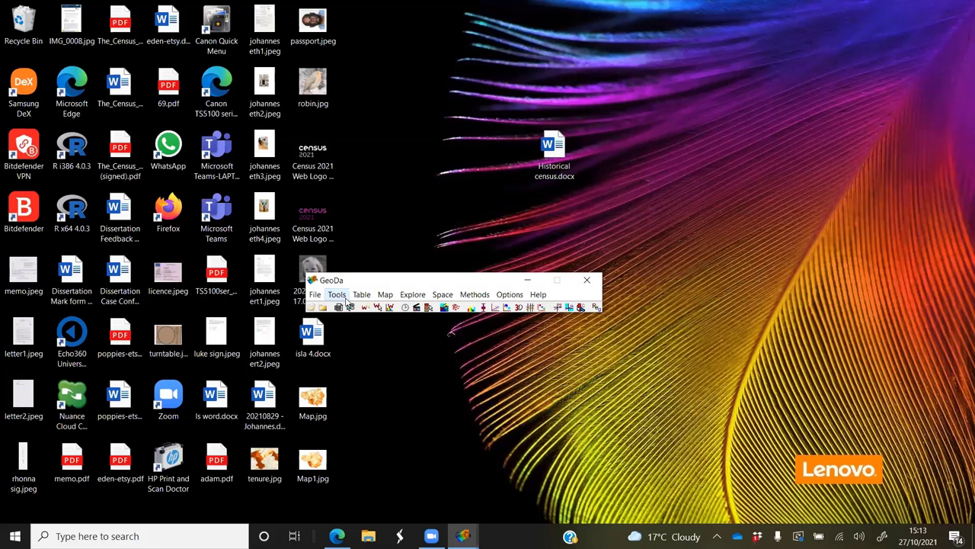
Run a univariate Moran's I analysis on the variable cratejan21.
{"action": "left_click", "coordinate": [442, 297]}
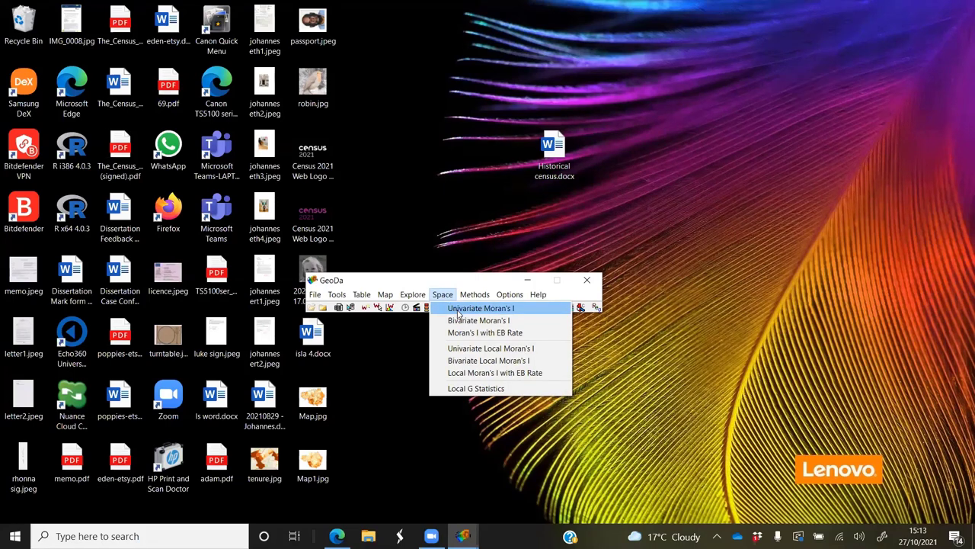
{"action": "left_click", "coordinate": [458, 309]}
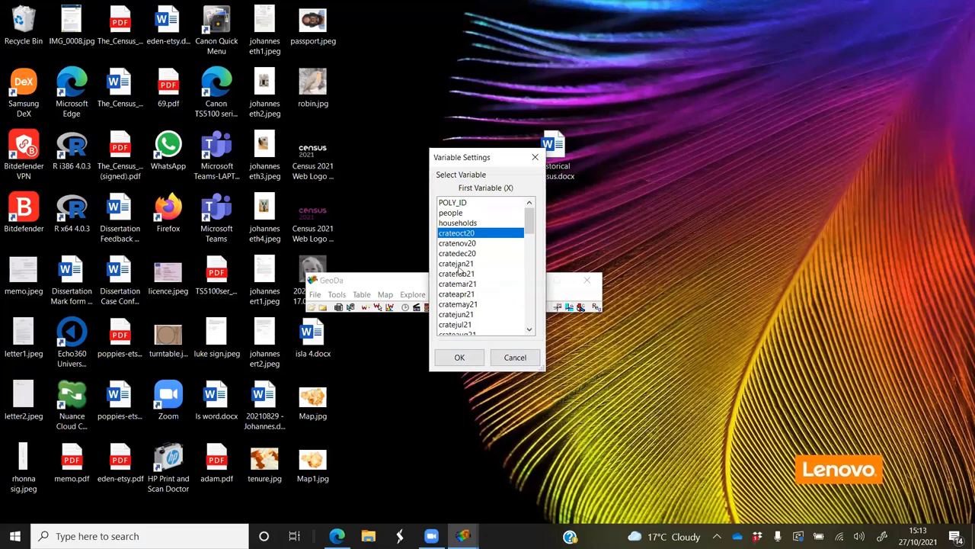
{"action": "left_click", "coordinate": [457, 263]}
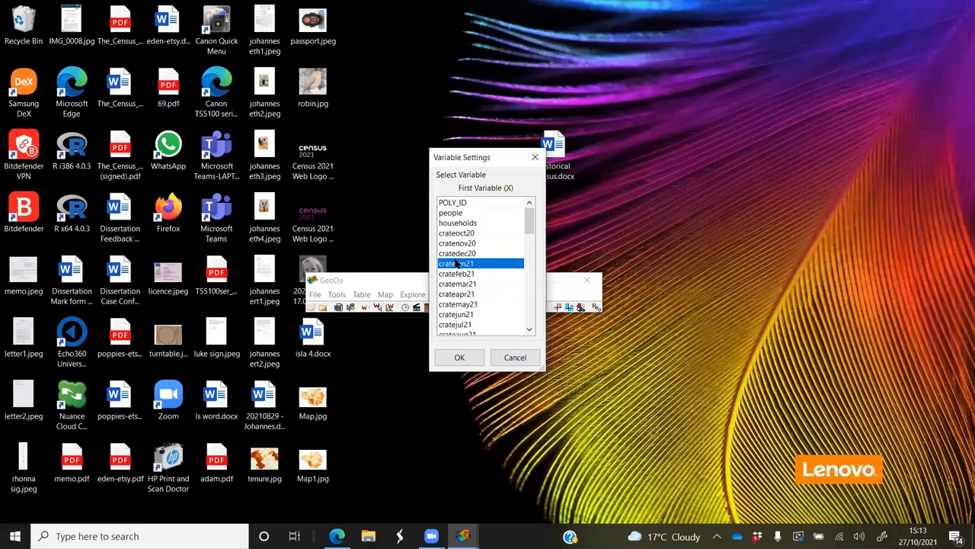
{"action": "left_click", "coordinate": [459, 358]}
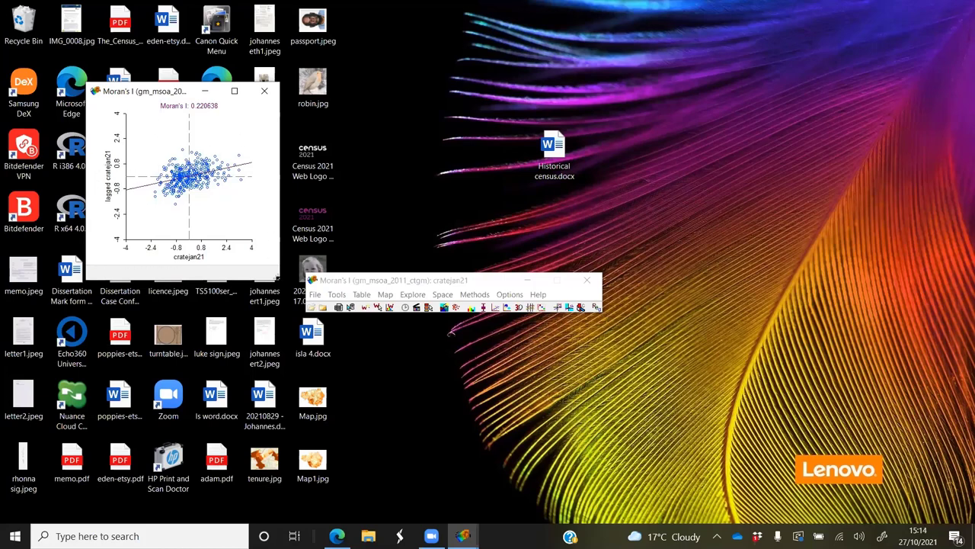
Enlarge the cratejan21 Moran's I scatter plot to full screen to examine it, and close it.
{"action": "left_click_drag", "start_coordinate": [278, 280], "coordinate": [479, 499]}
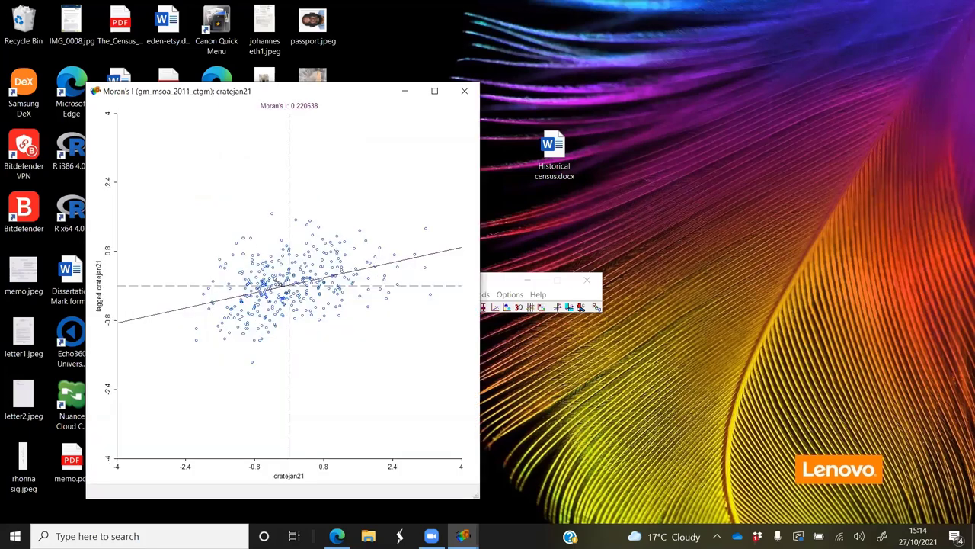
{"action": "double_click", "coordinate": [353, 90]}
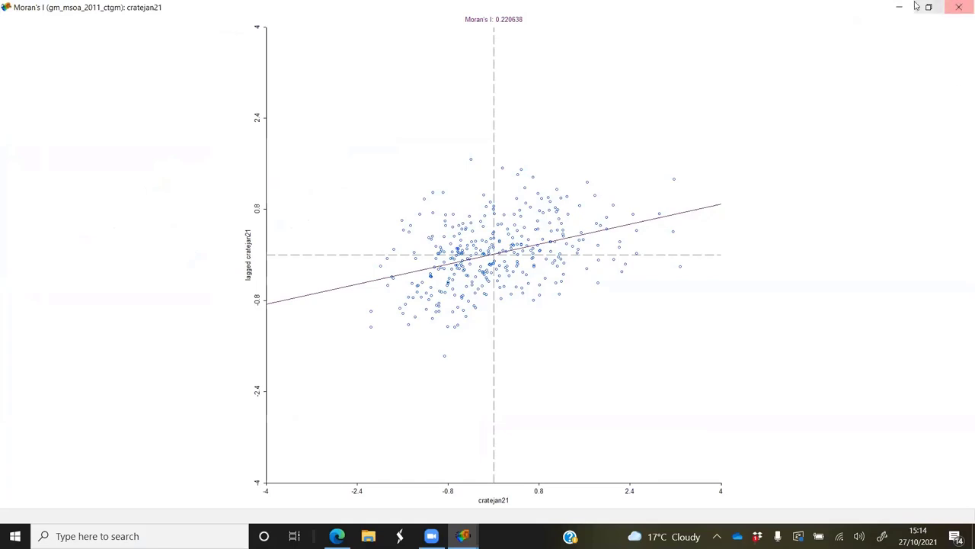
{"action": "left_click", "coordinate": [960, 15]}
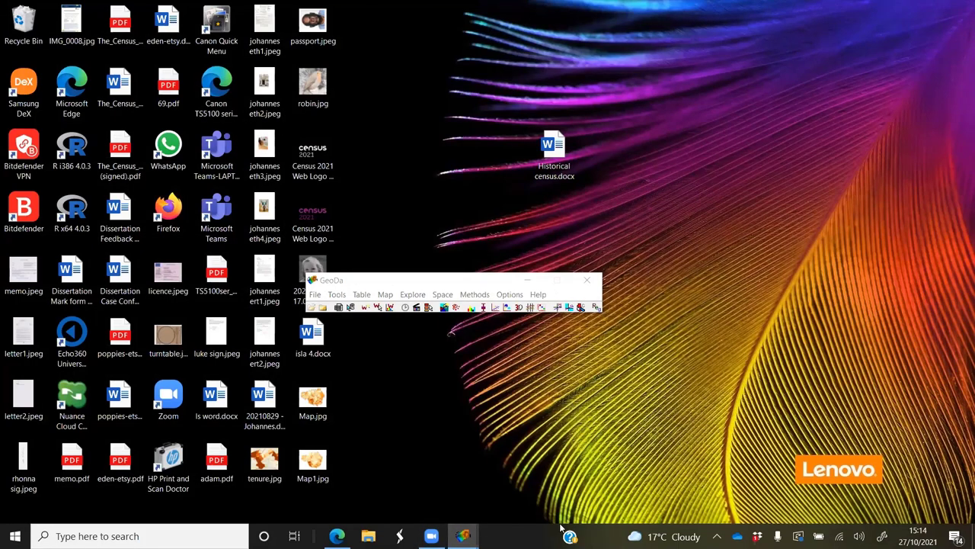
Run a univariate local Moran's I on cratejan21 with the significance map, cluster map and Moran scatter plot as outputs.
{"action": "left_click", "coordinate": [361, 274]}
{"action": "left_click", "coordinate": [605, 144]}
{"action": "left_click", "coordinate": [438, 299]}
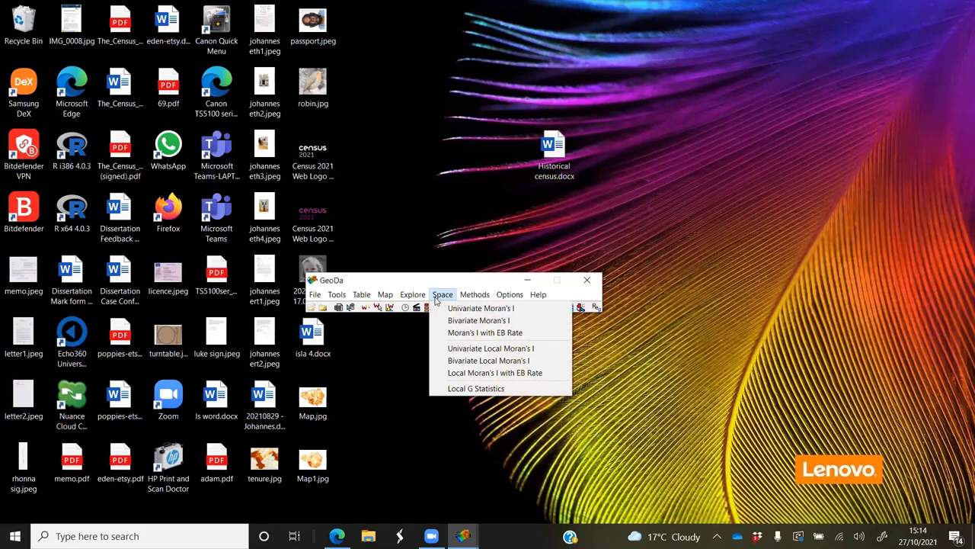
{"action": "left_click", "coordinate": [464, 350]}
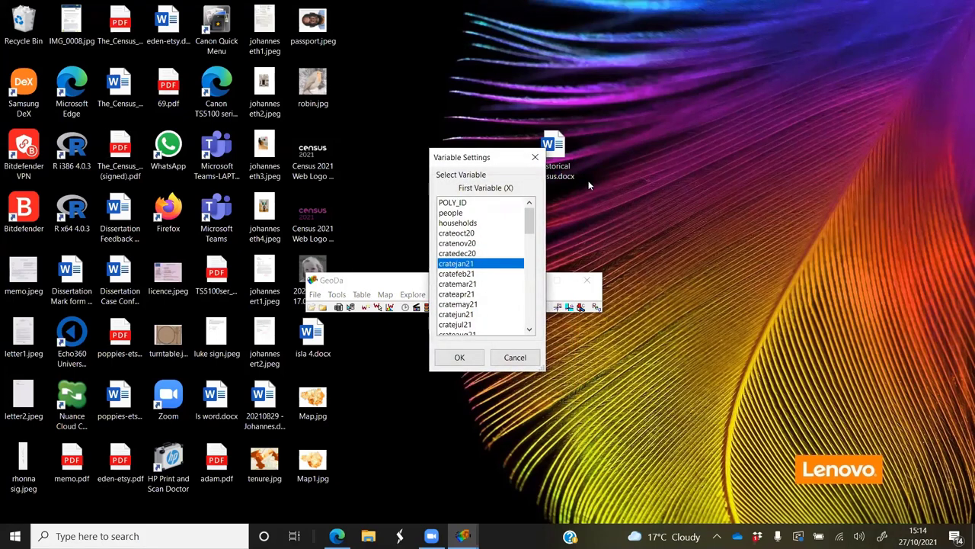
{"action": "left_click", "coordinate": [459, 356]}
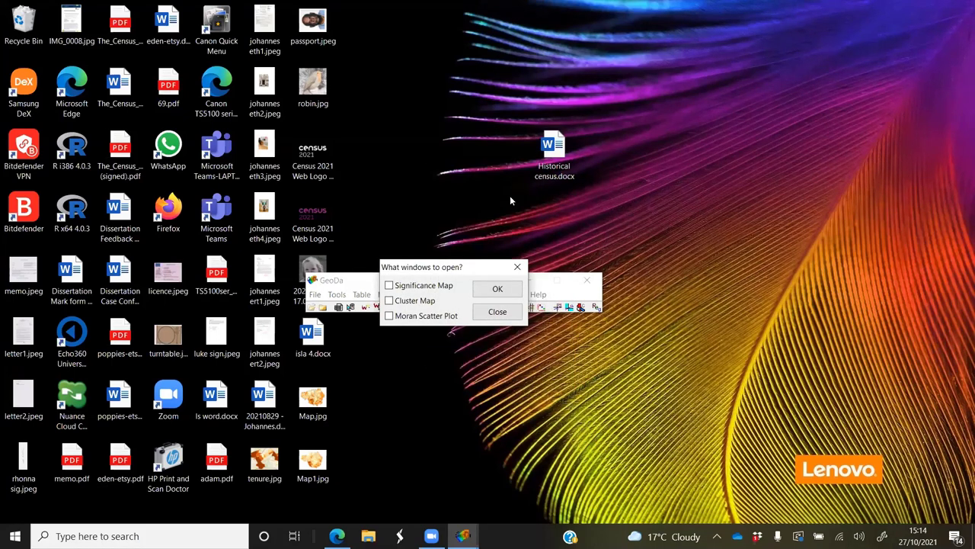
{"action": "left_click", "coordinate": [390, 286]}
{"action": "left_click", "coordinate": [389, 300]}
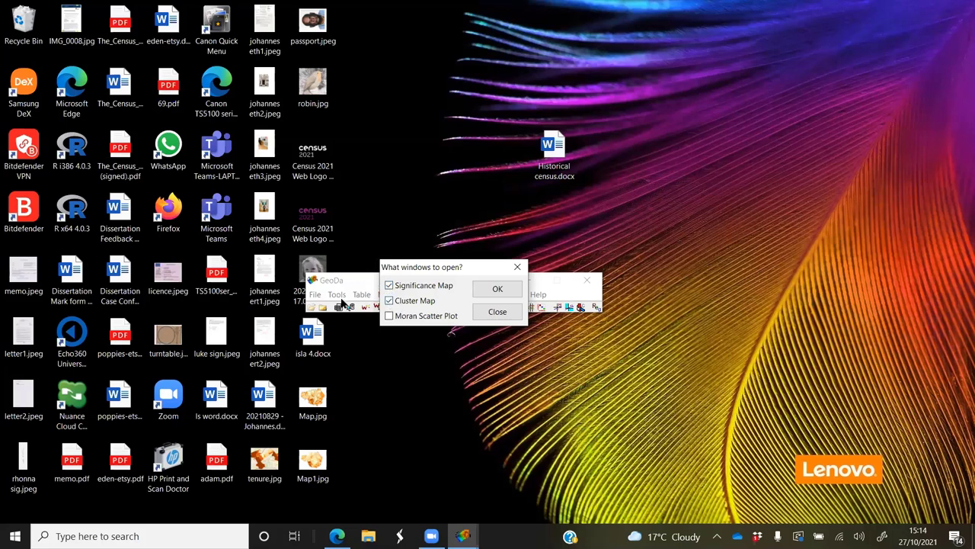
{"action": "left_click", "coordinate": [389, 316]}
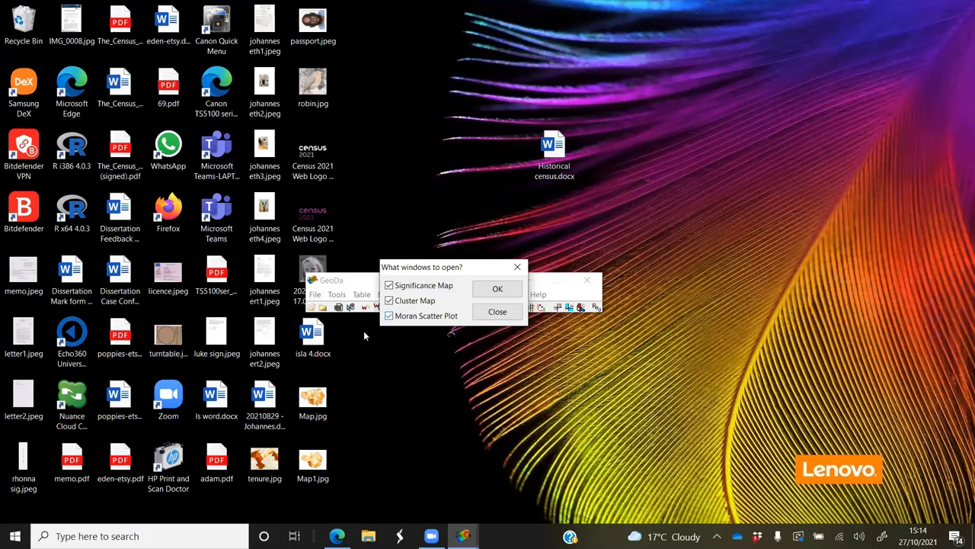
{"action": "left_click", "coordinate": [498, 290]}
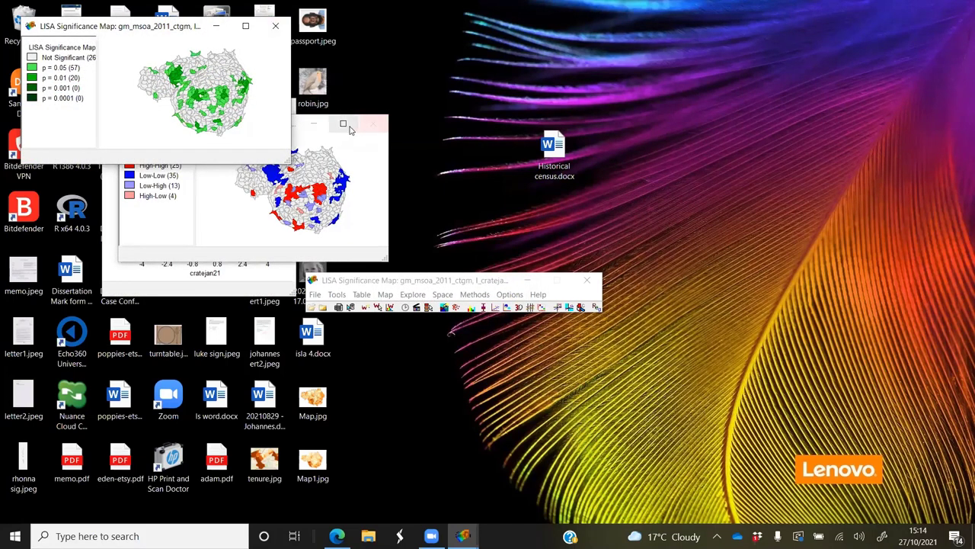
Examine the cratejan21 LISA cluster and significance maps at full screen, minimizing each, and close the Moran scatter plot.
{"action": "left_click", "coordinate": [344, 124]}
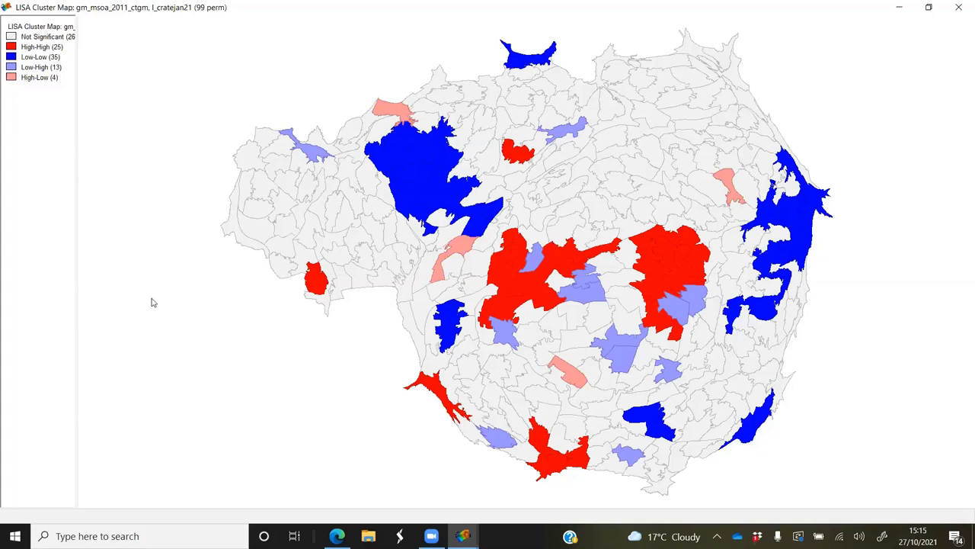
{"action": "left_click", "coordinate": [900, 7]}
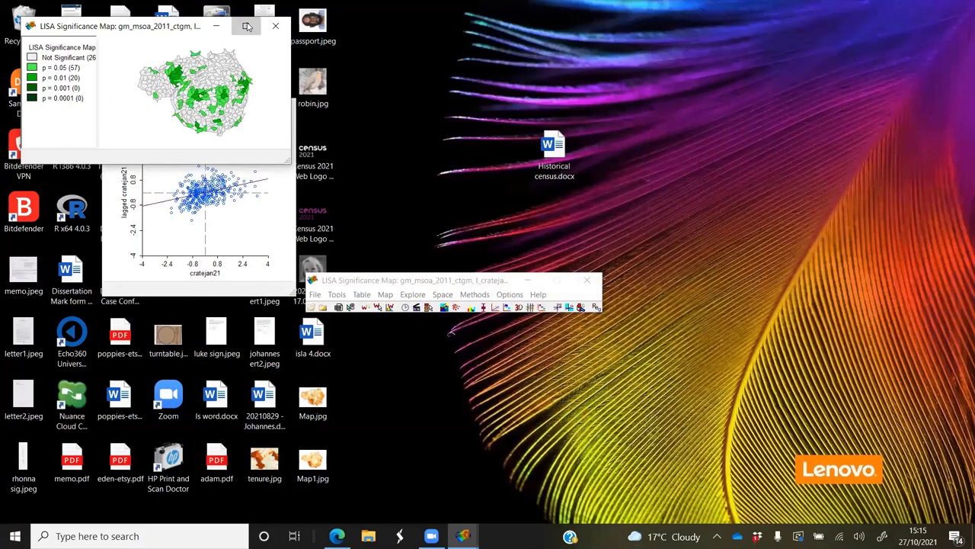
{"action": "left_click", "coordinate": [245, 26]}
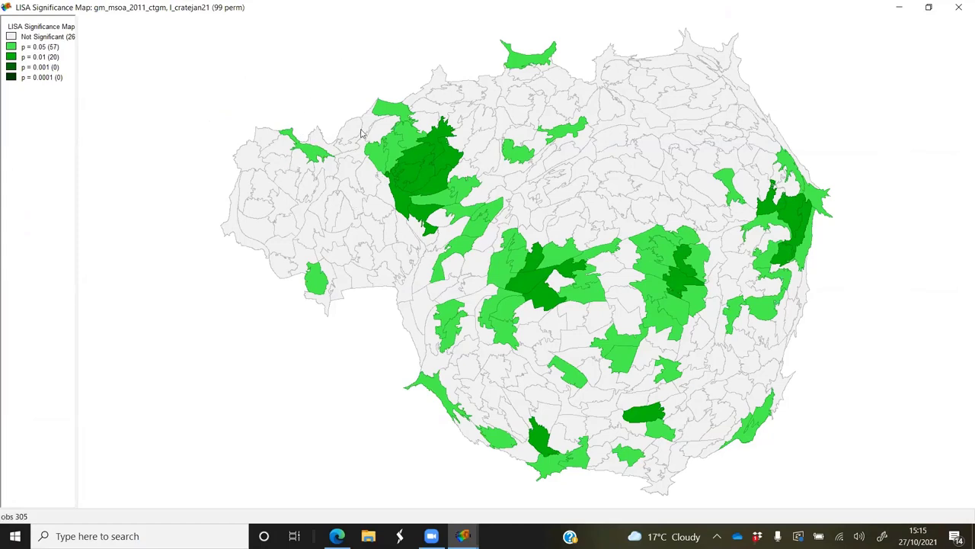
{"action": "left_click", "coordinate": [900, 8]}
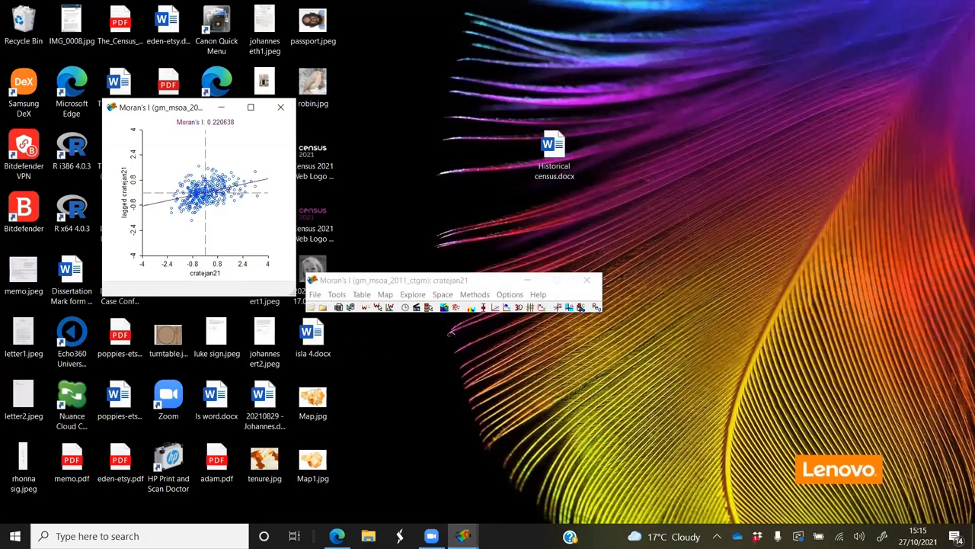
{"action": "left_click", "coordinate": [463, 535]}
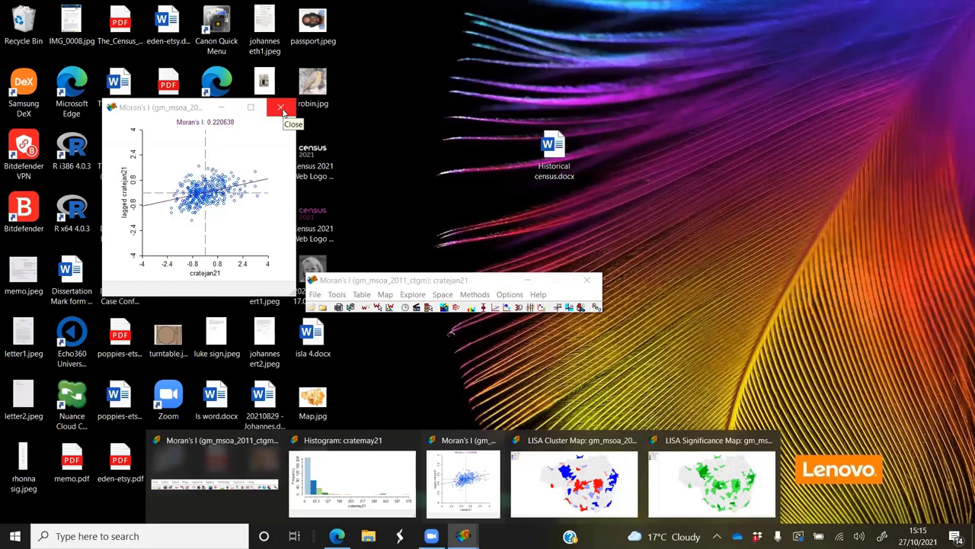
{"action": "left_click", "coordinate": [282, 111]}
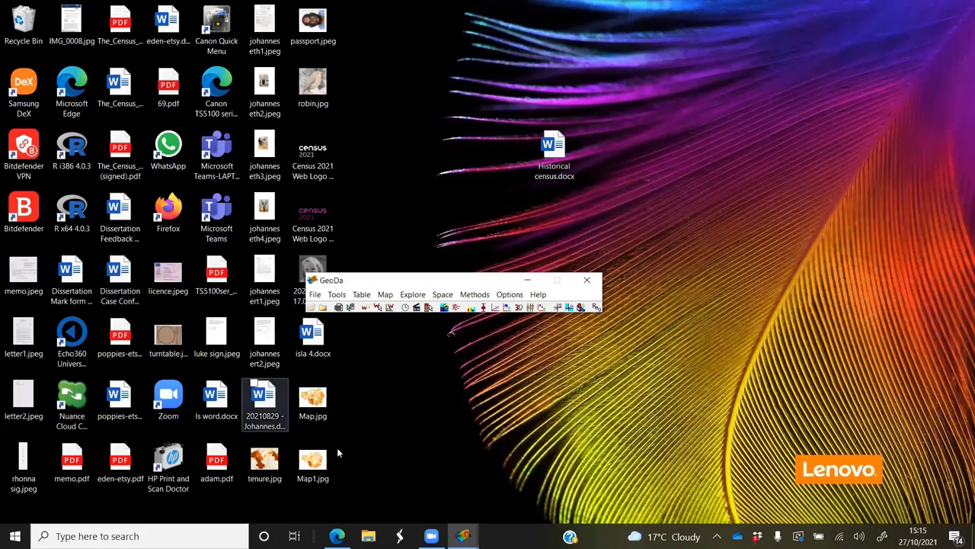
Start a regression and select CRATEJAN21 from the available variables.
{"action": "left_click", "coordinate": [475, 295]}
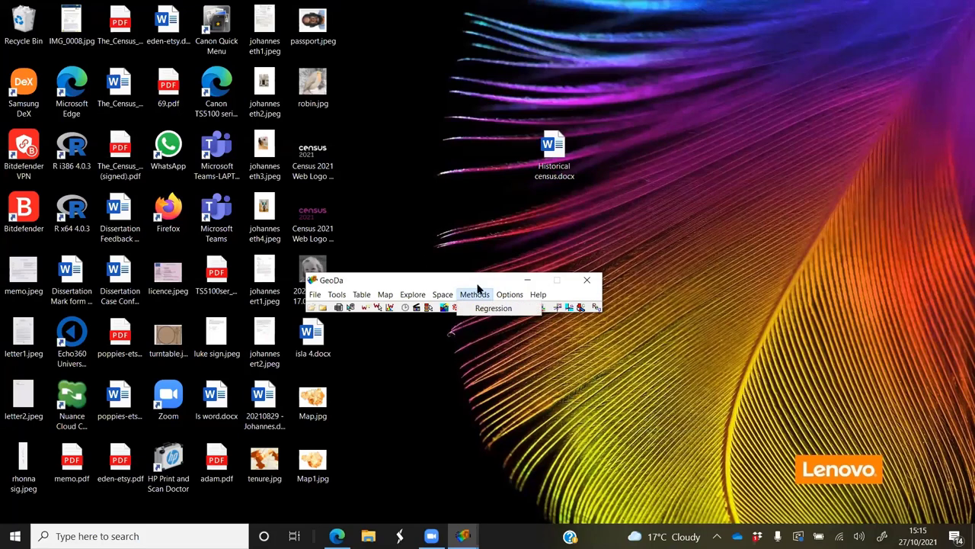
{"action": "left_click", "coordinate": [494, 308]}
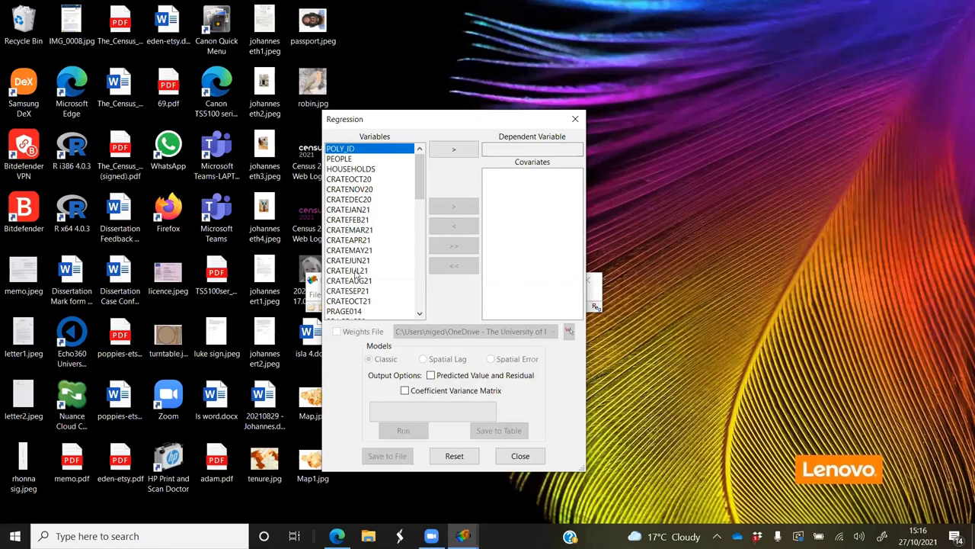
{"action": "left_click", "coordinate": [350, 211]}
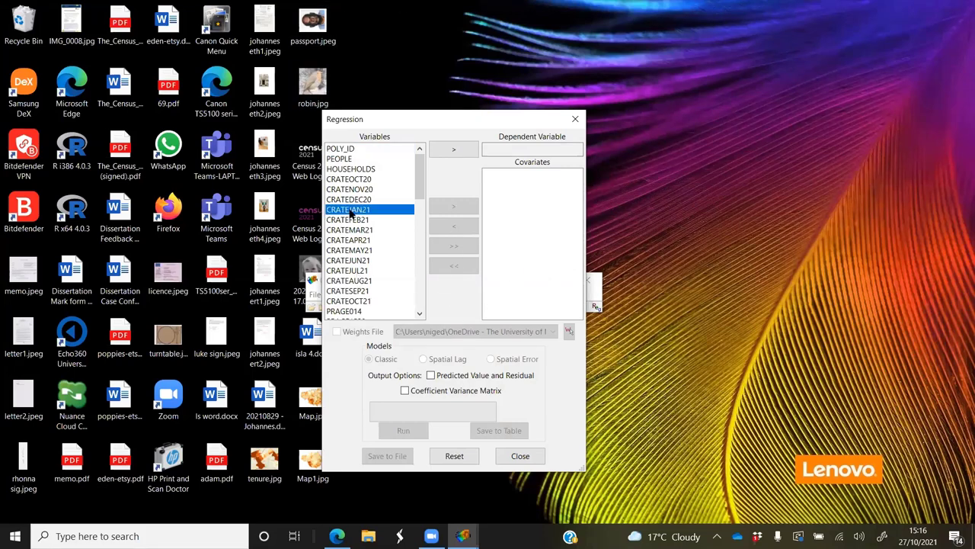